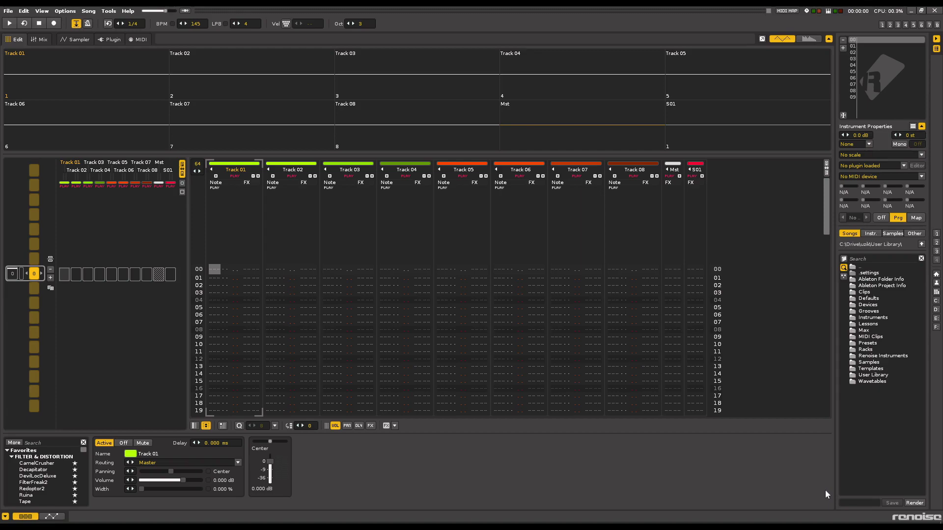
Step: Switch to the browser and review the loopMIDI and LoopBe1 pages for a virtual MIDI cable driver
left_click(63, 524)
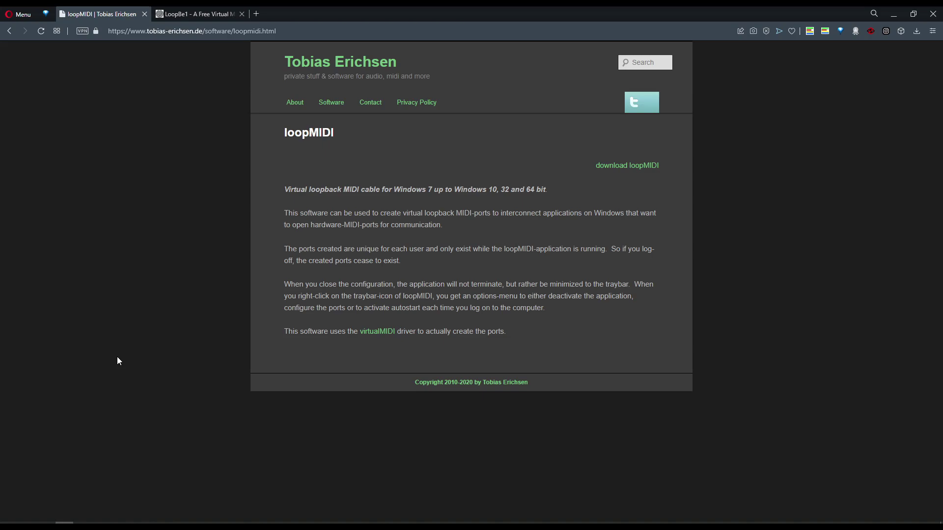
left_click_drag(332, 132, 196, 121)
left_click(197, 14)
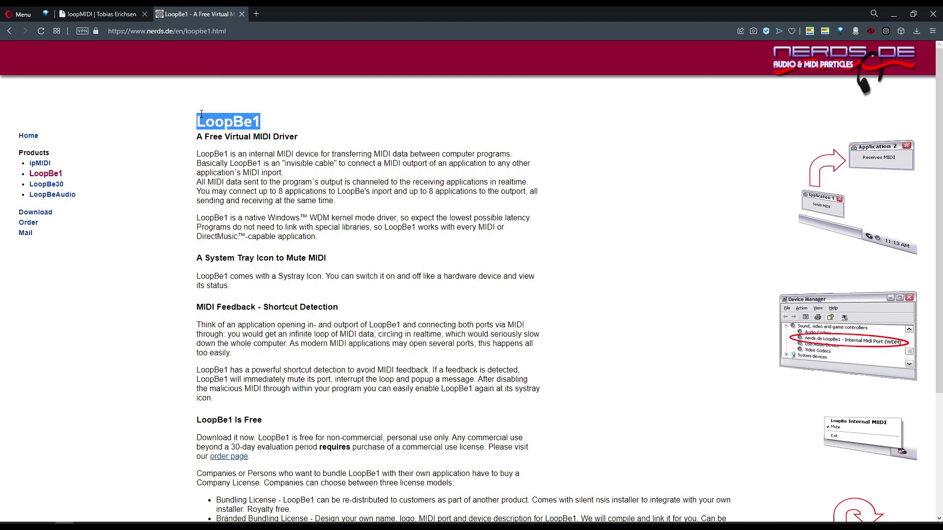
left_click(61, 11)
left_click(198, 10)
left_click(133, 11)
left_click(167, 13)
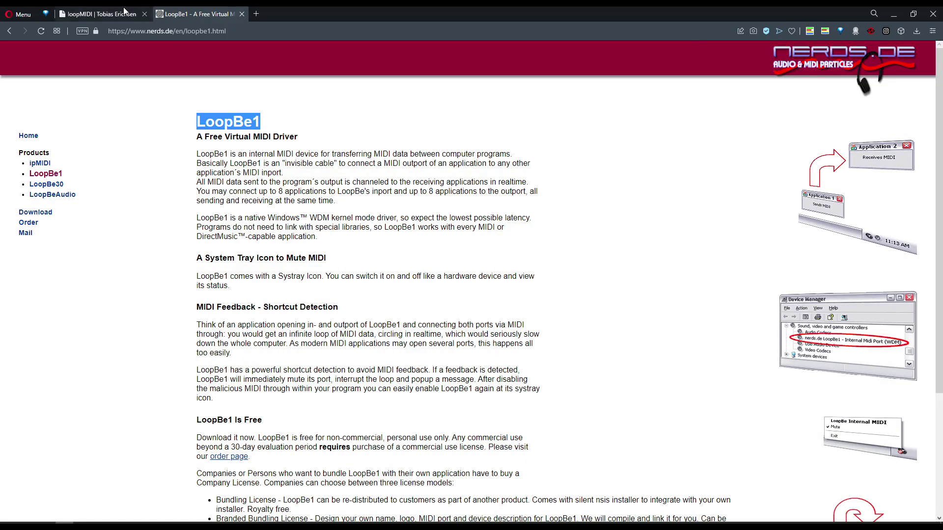
left_click(127, 12)
mouse_move(176, 10)
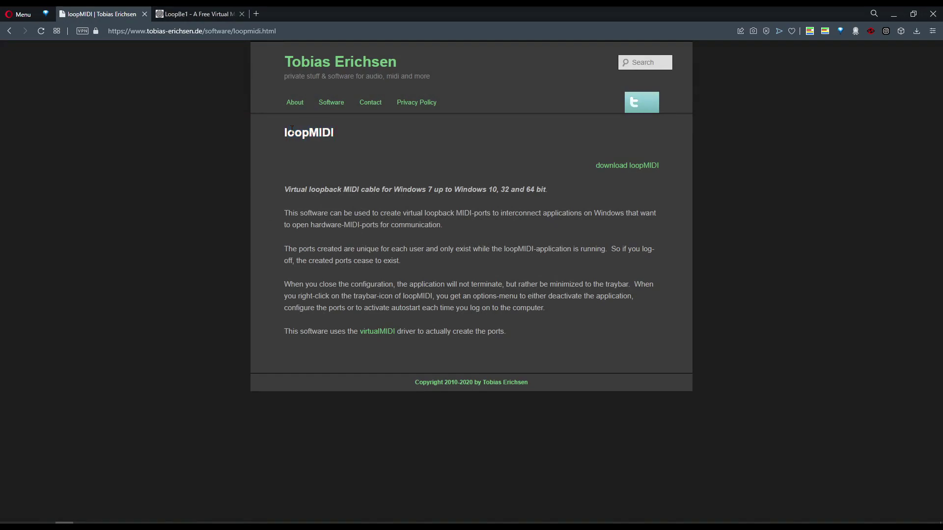
left_click_drag(282, 132, 356, 136)
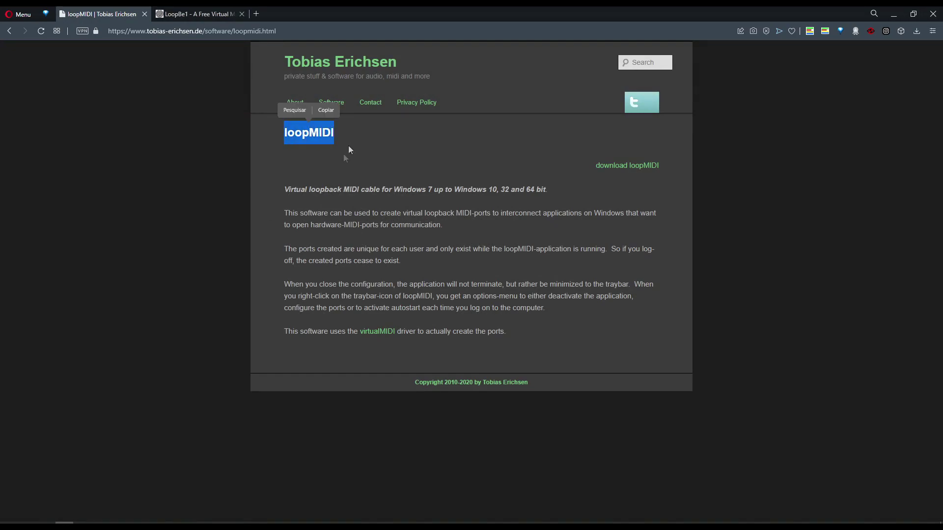
Step: Switch to loopMIDI, try adding several default loopback ports, and remove every port from the list
left_click(137, 522)
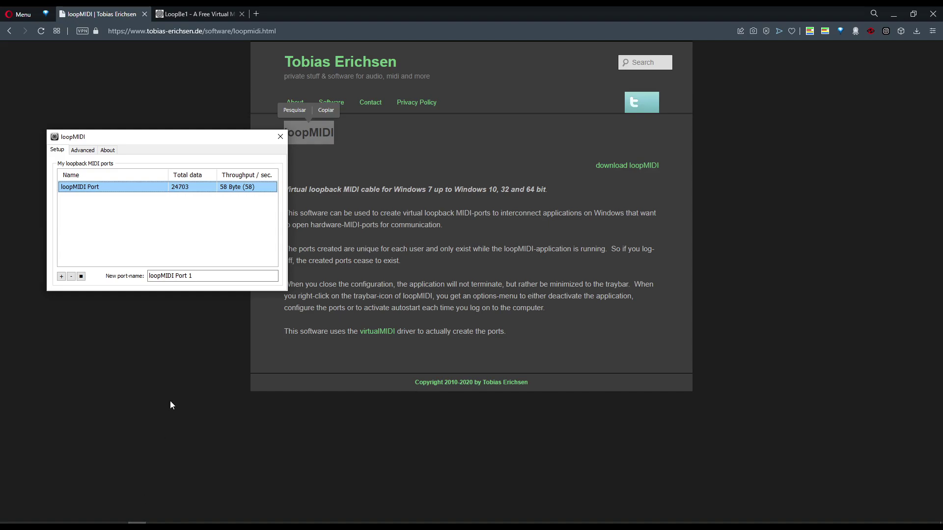
left_click(61, 277)
left_click(61, 277)
left_click(61, 276)
left_click(71, 276)
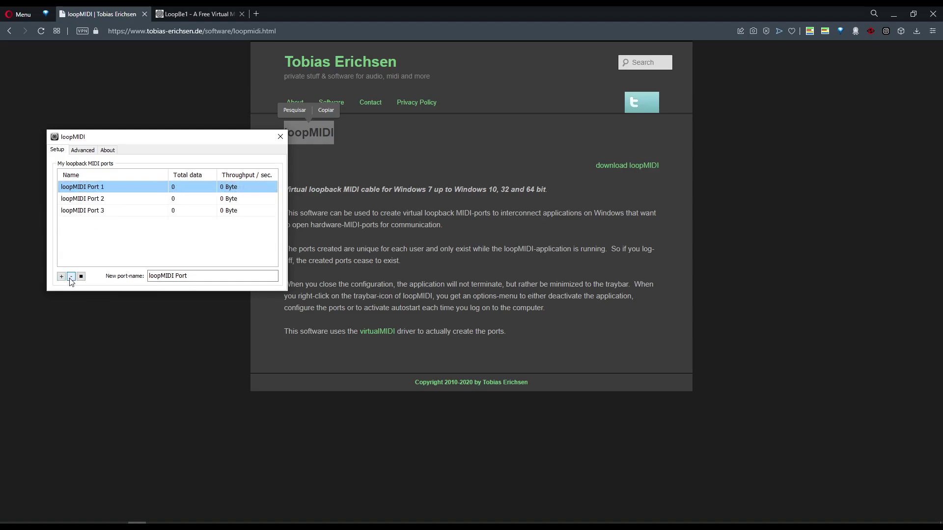
left_click(71, 276)
left_click(71, 276)
left_click(71, 277)
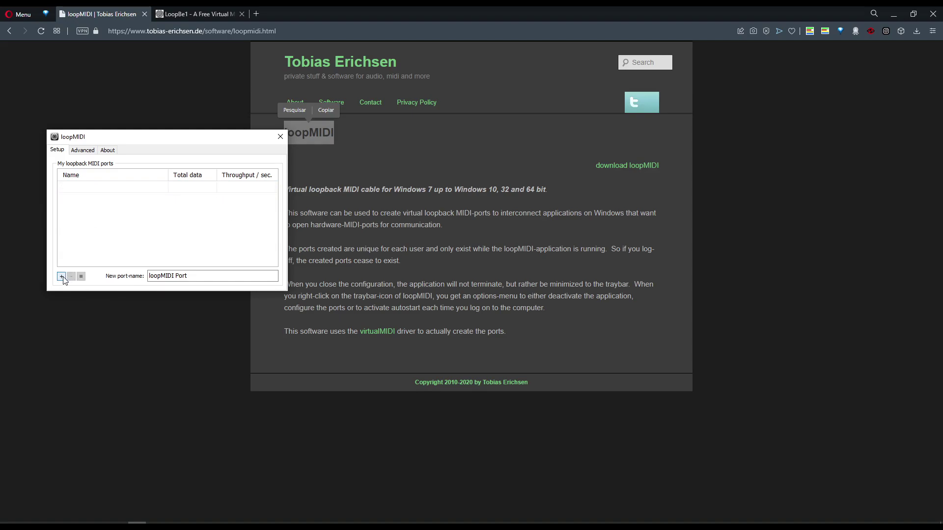
left_click(61, 277)
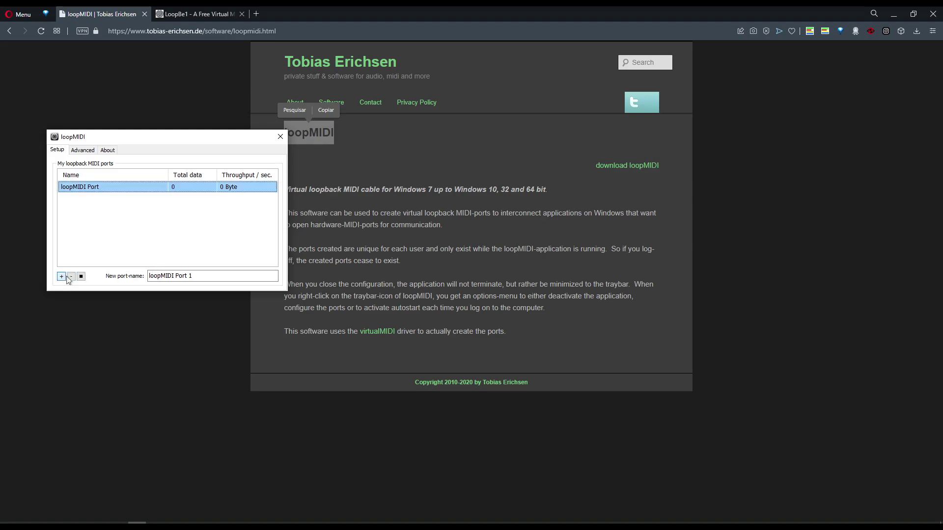
left_click(71, 277)
Step: Create a new loopback MIDI port named VCV RACK and select it in the port list
type("VCV RACK")
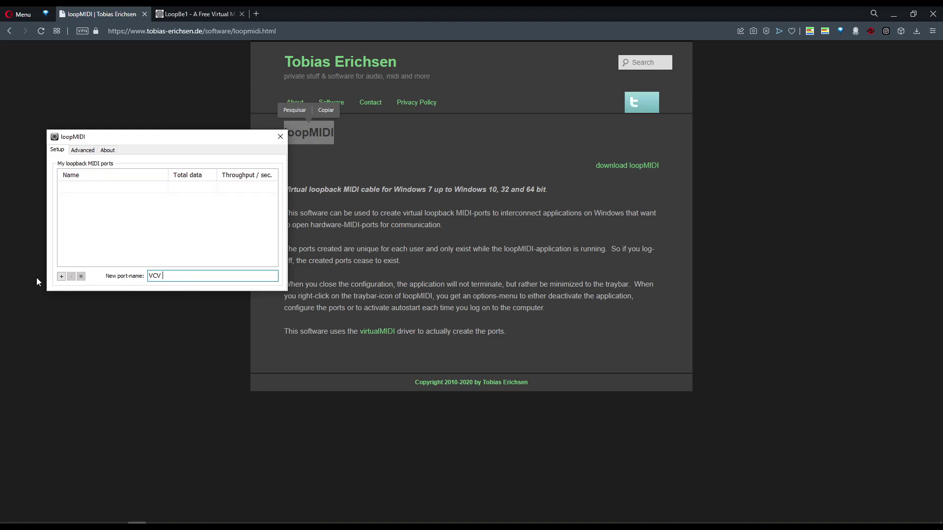
left_click(61, 277)
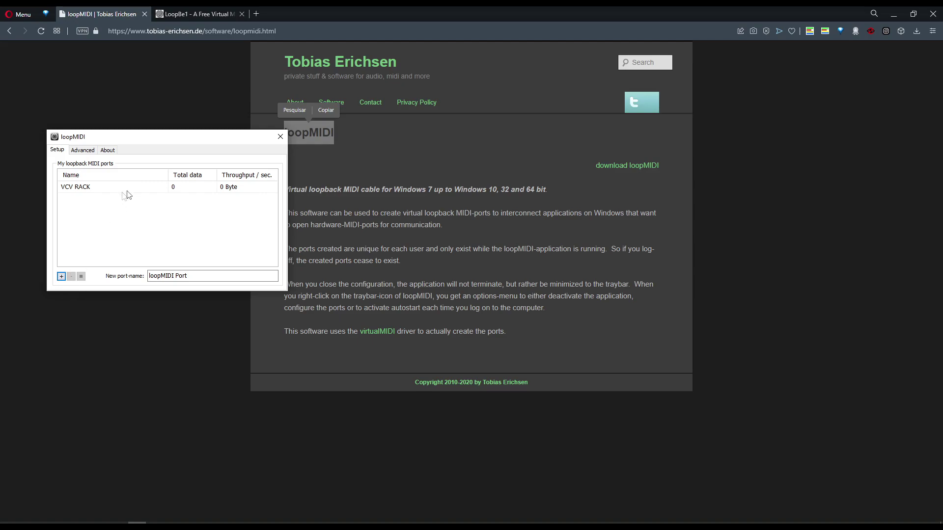
left_click(158, 188)
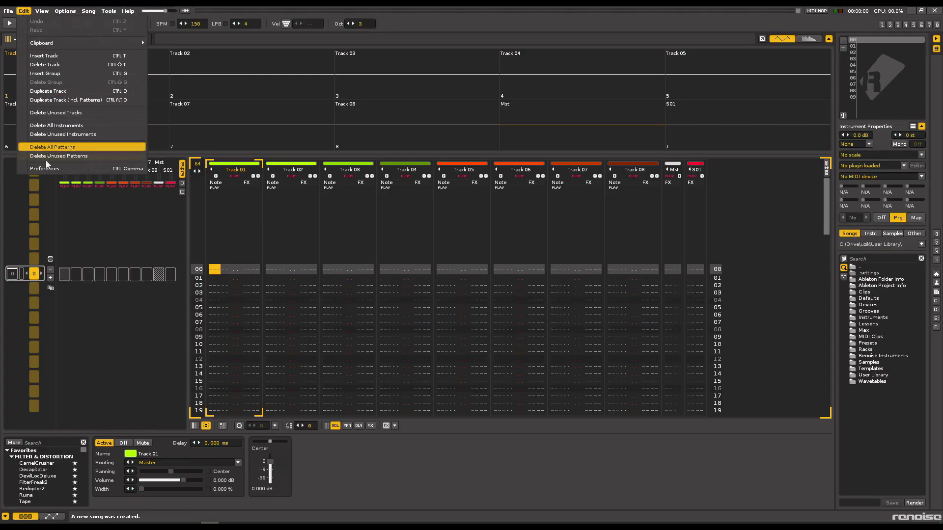
Step: In Renoise's MIDI preferences, set the MIDI Clock Master out device to VCV RACK and disable latency compensation when recording
left_click(45, 145)
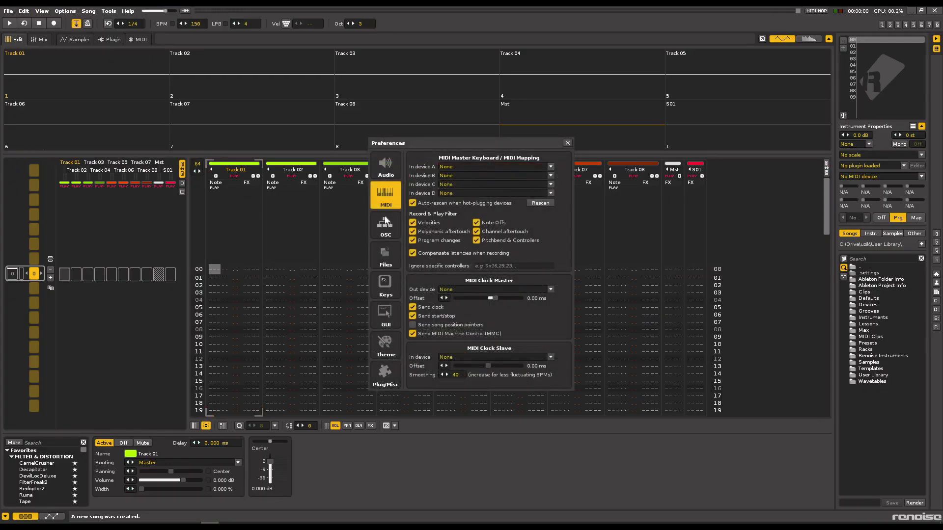
left_click(464, 289)
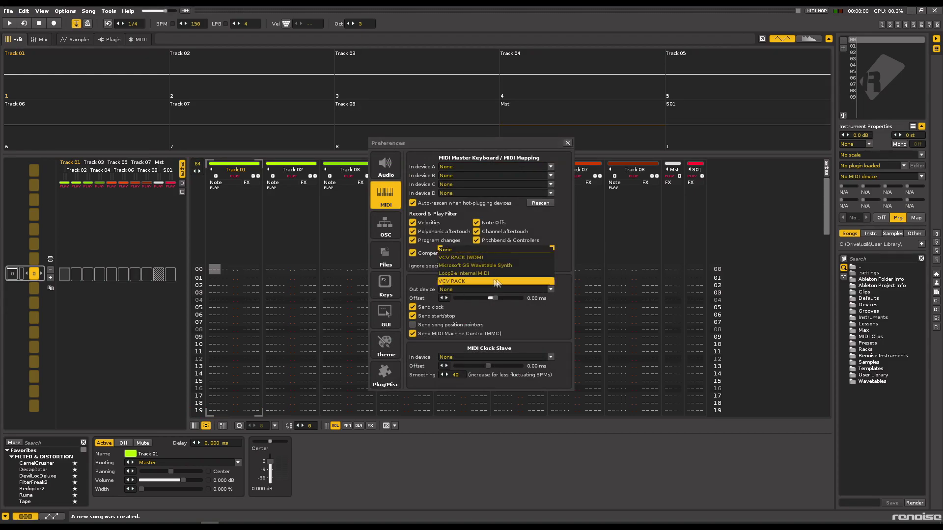
left_click(474, 281)
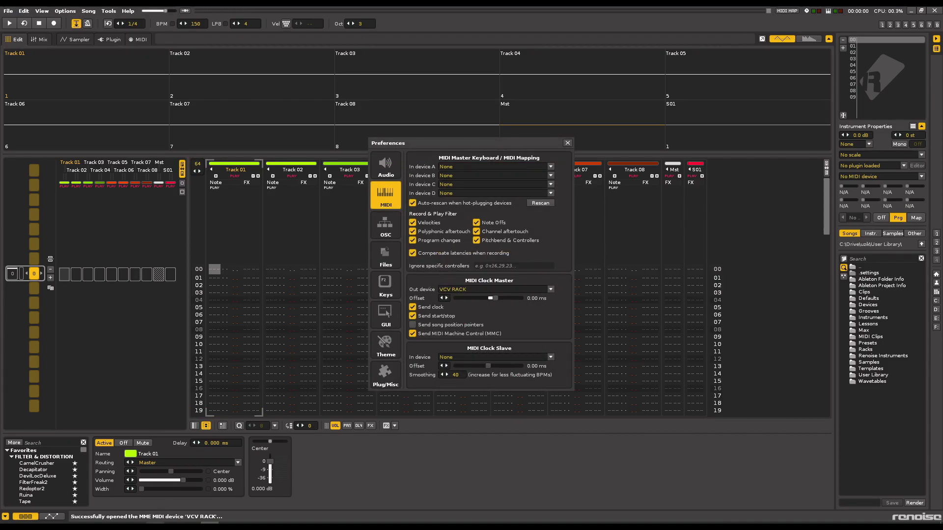
left_click(137, 522)
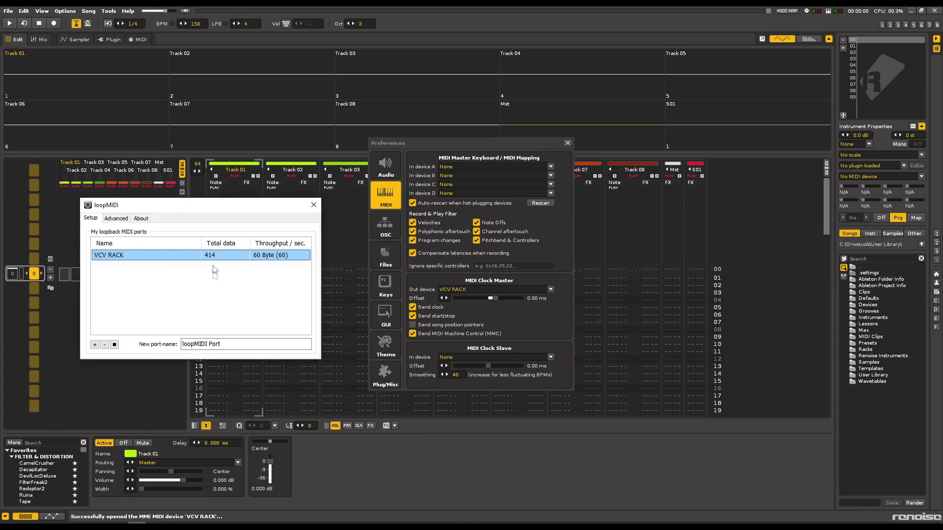
left_click(412, 253)
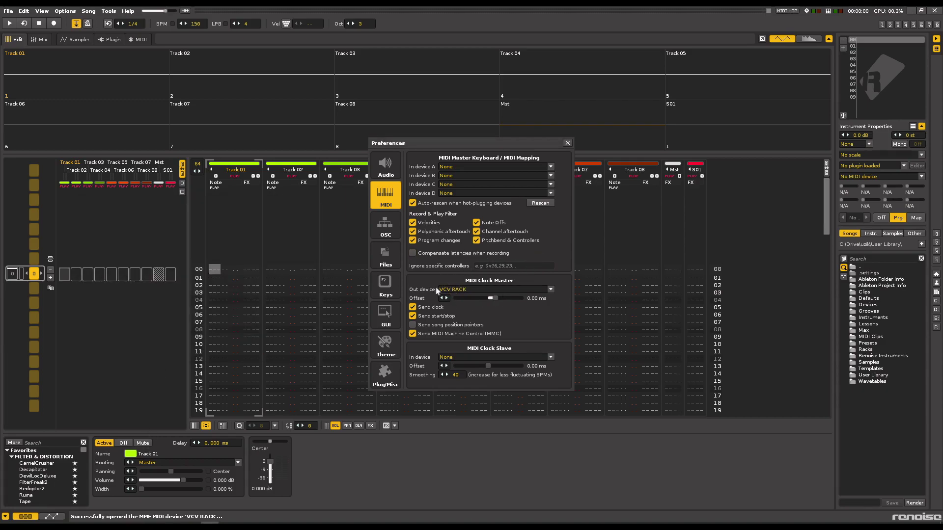
Step: Show the MIDI monitor, set the song tempo to 100 BPM, and close the preferences
left_click(130, 40)
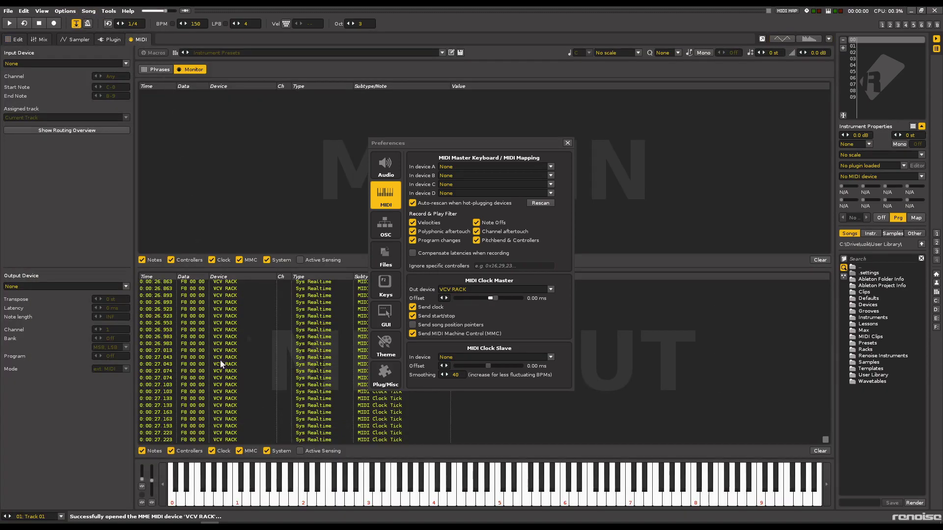
left_click_drag(432, 145, 575, 151)
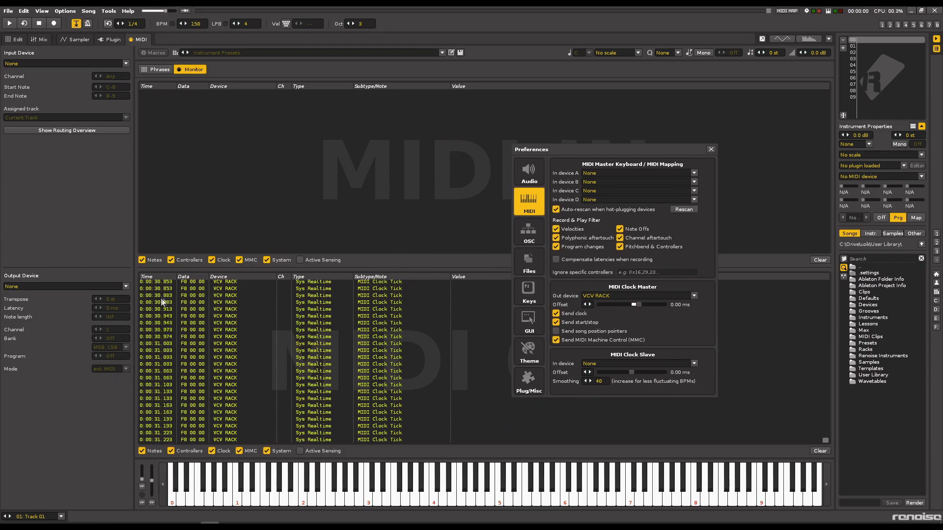
left_click_drag(197, 23, 197, 67)
left_click_drag(713, 155, 433, 65)
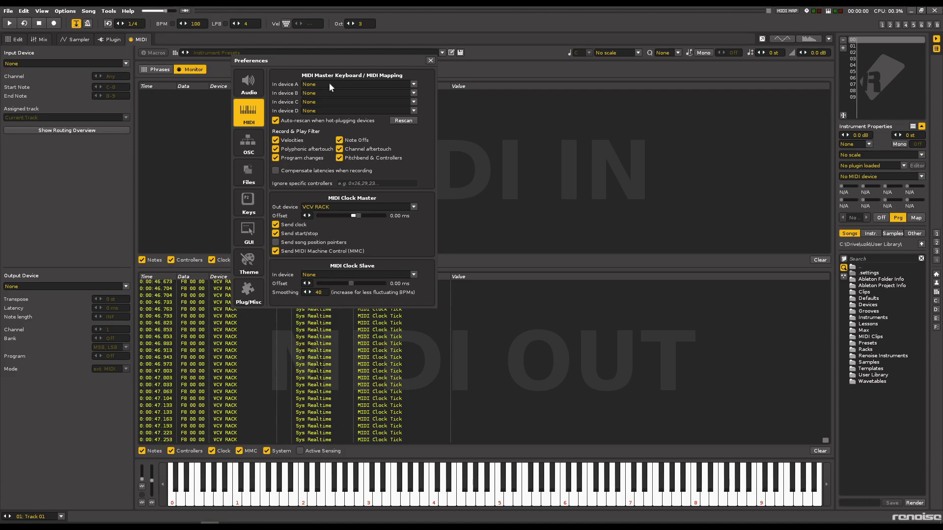
left_click(430, 60)
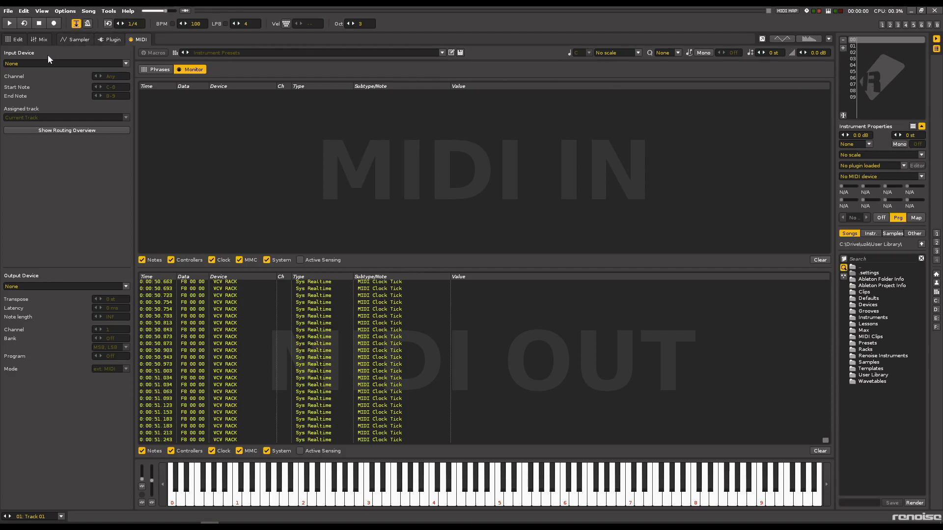
Step: Return to the pattern editor and rename instrument slot 00 as VCV RACK 1
left_click(15, 39)
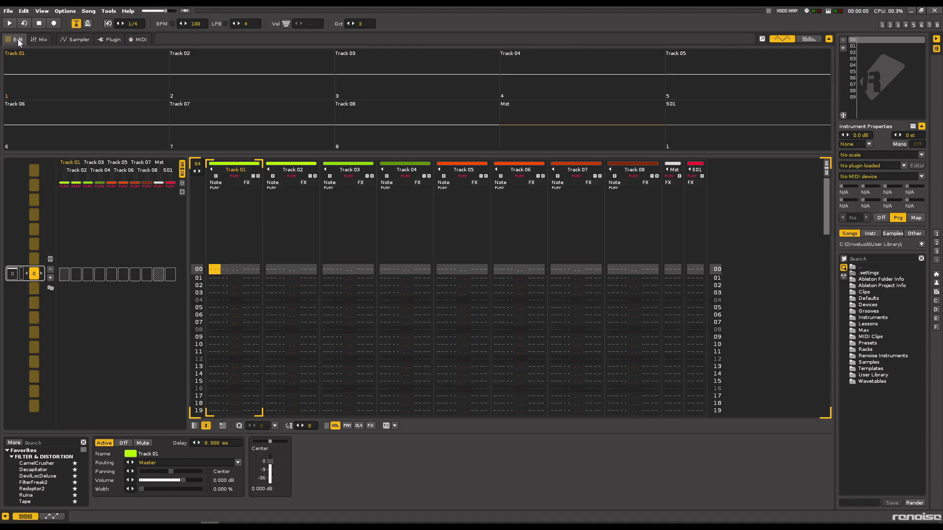
right_click(865, 40)
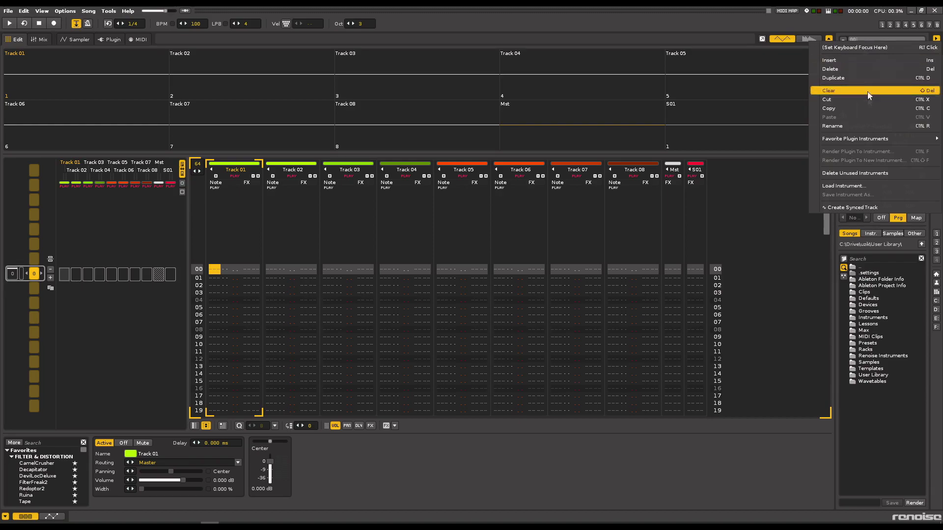
left_click(871, 127)
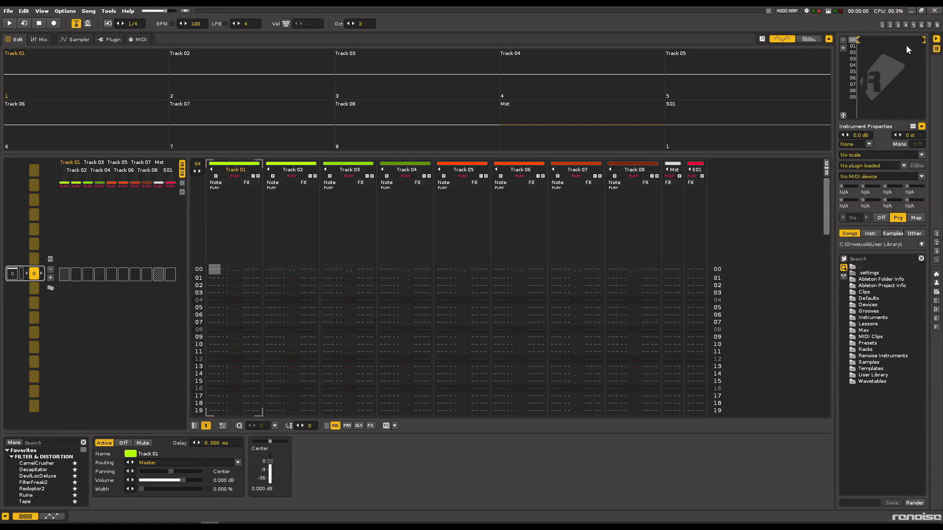
type("VCV RACK 1")
key("Return")
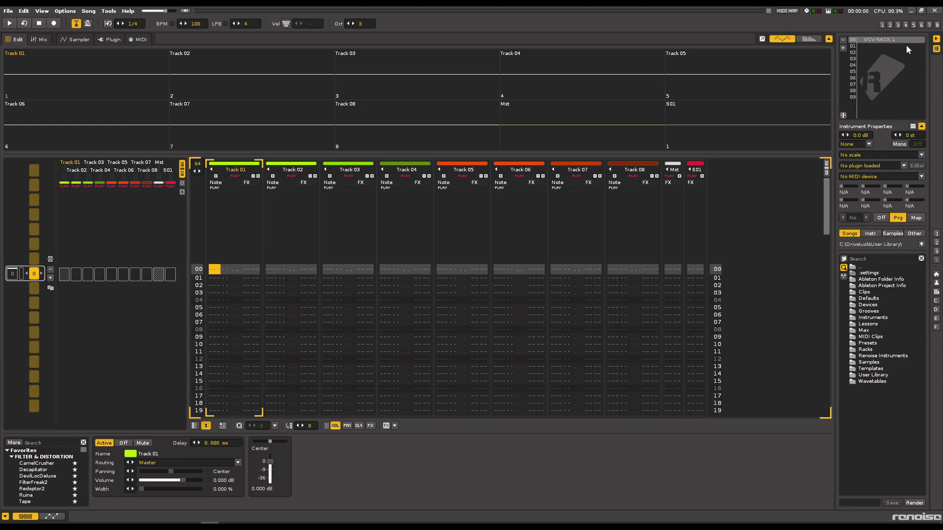
Step: Set the VCV RACK 1 instrument's MIDI output device to VCV RACK
left_click(140, 41)
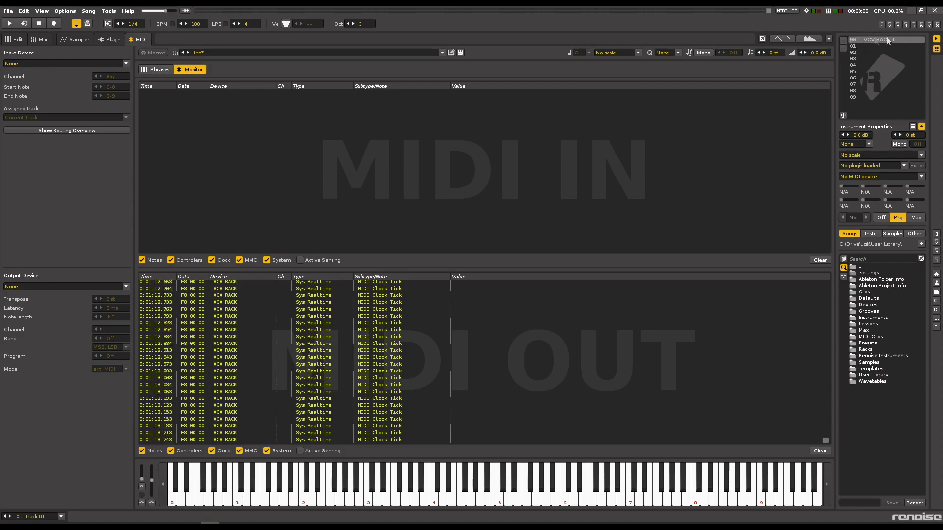
left_click(20, 287)
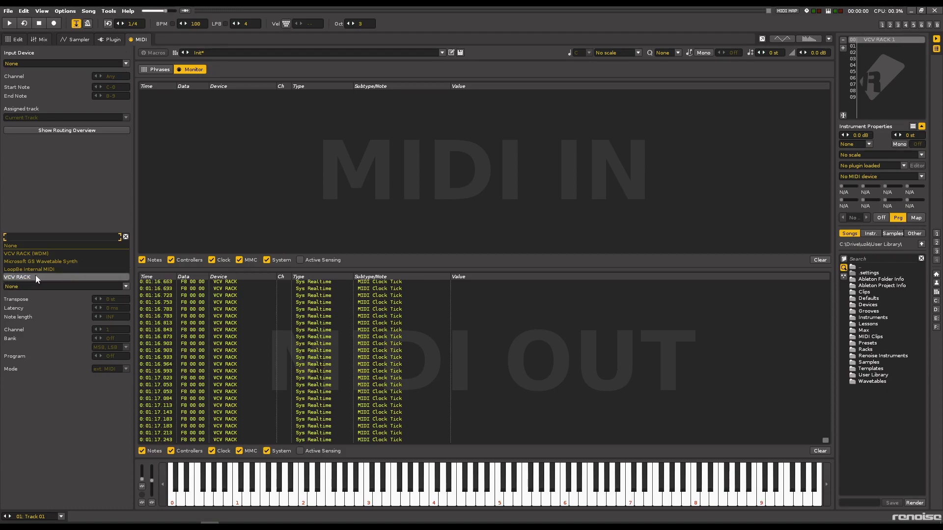
left_click(49, 277)
Step: Check the VCV RACK port's data throughput in loopMIDI and return to Renoise's instrument MIDI settings
left_click(137, 523)
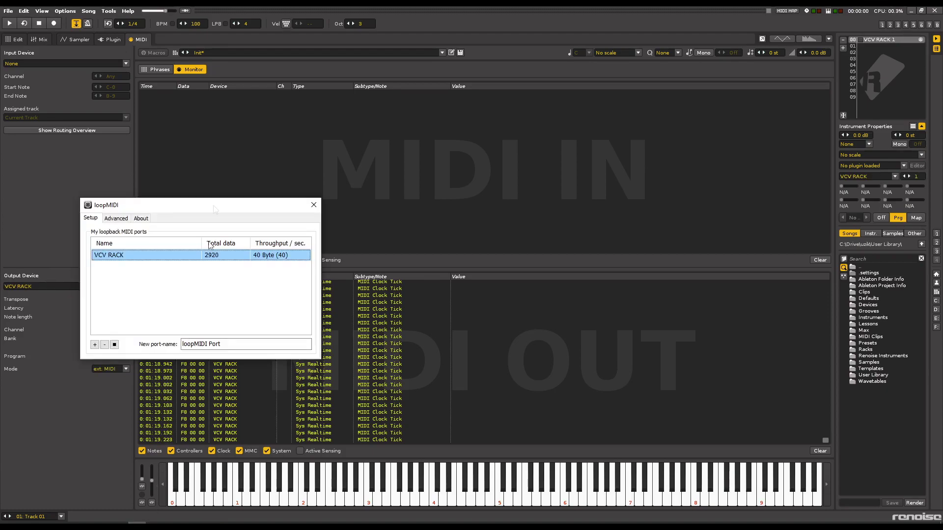
left_click_drag(204, 209, 323, 193)
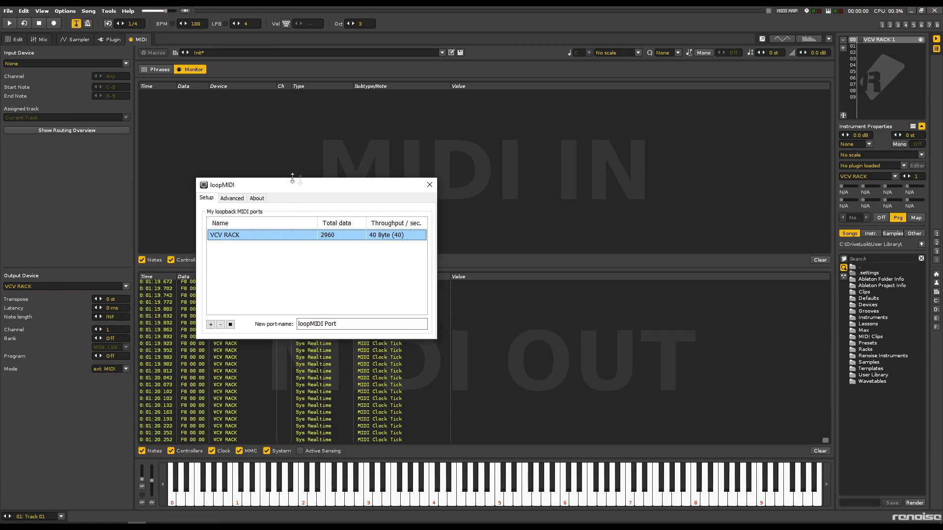
left_click(110, 329)
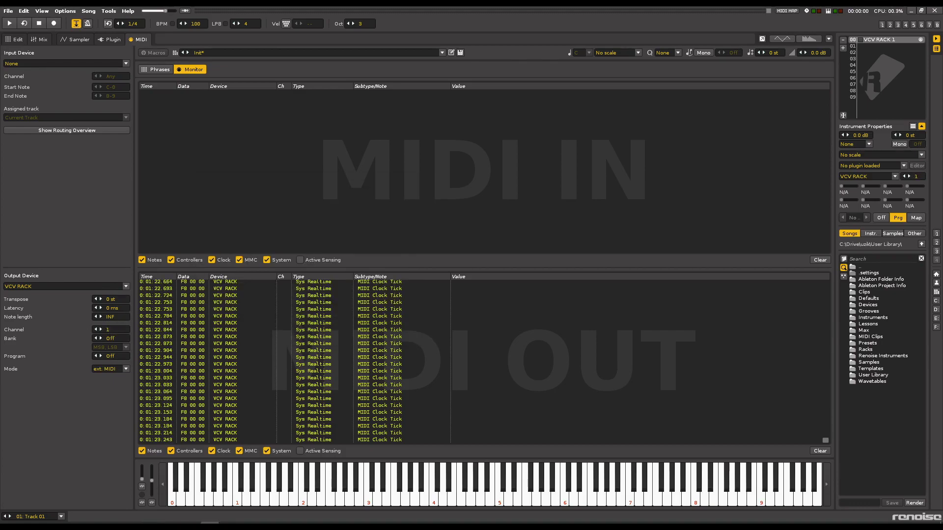
mouse_move(110, 329)
left_mouse_down()
mouse_move(110, 290)
mouse_move(110, 332)
left_mouse_up()
Step: Switch to VCV Rack, close it, and start it again
left_click(173, 523)
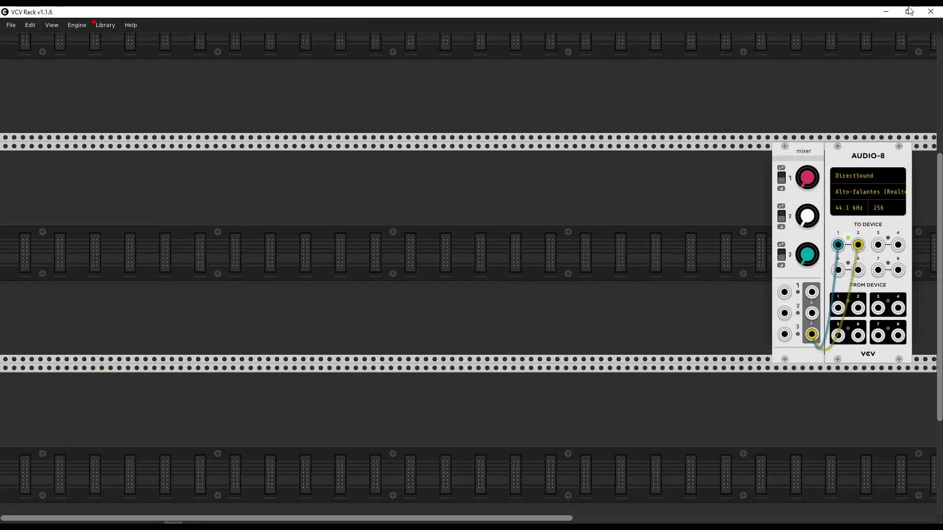
left_click(930, 11)
key("super")
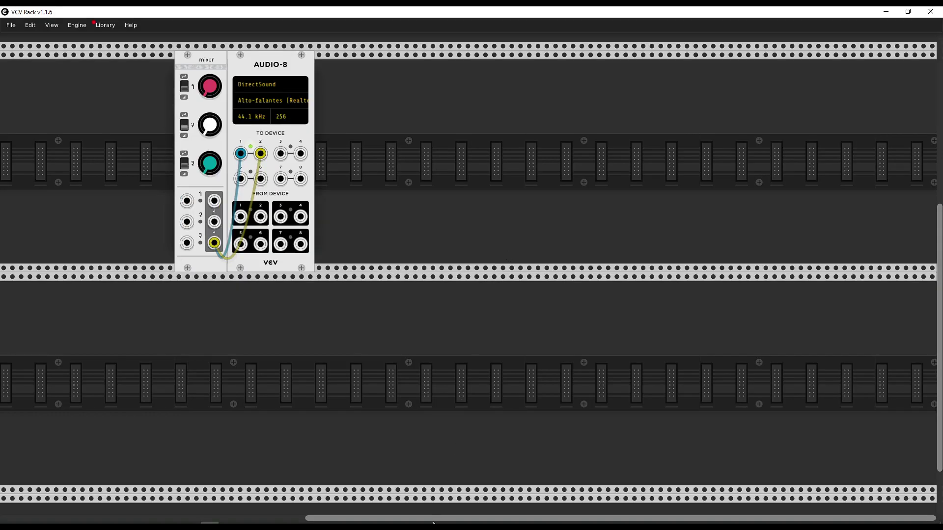
scroll(493, 267, "left", 10)
left_click_drag(583, 224, 670, 292)
mouse_move(739, 140)
left_mouse_down()
mouse_move(781, 138)
mouse_move(745, 133)
left_mouse_up()
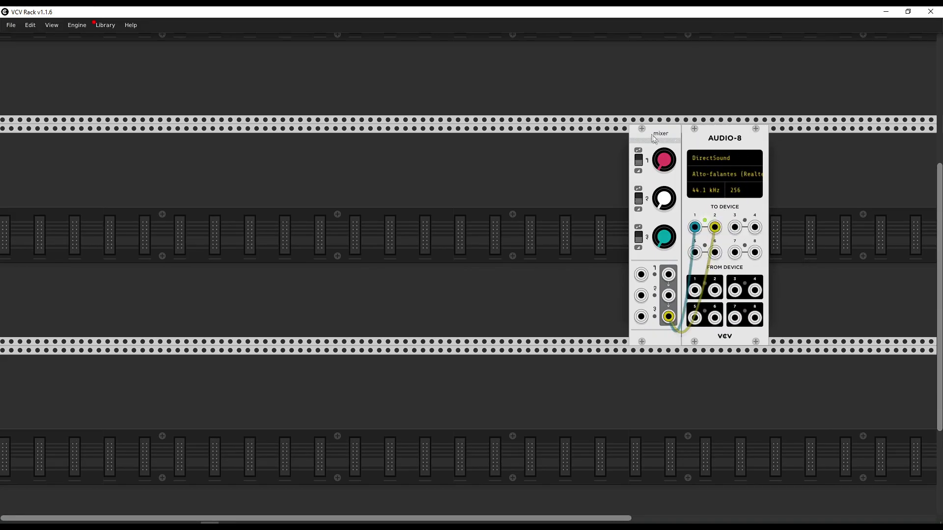
right_click(164, 240)
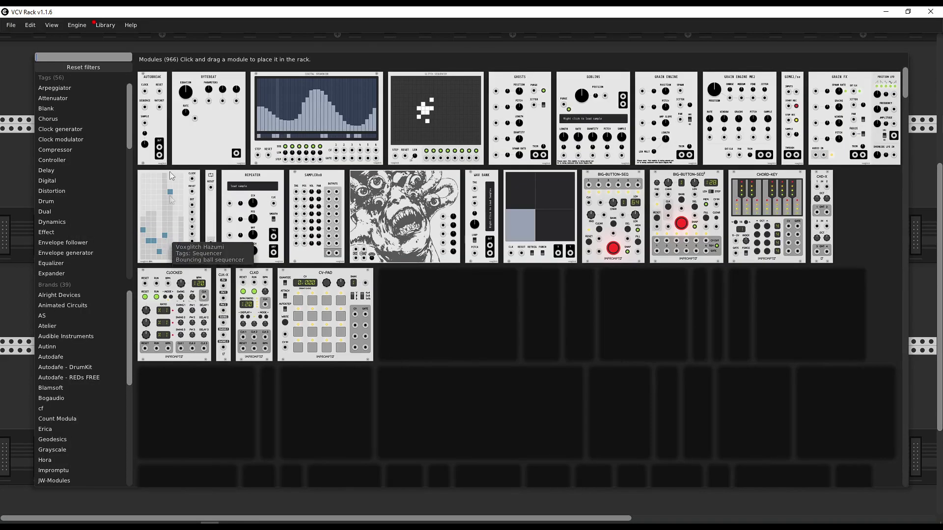
type("midi cv")
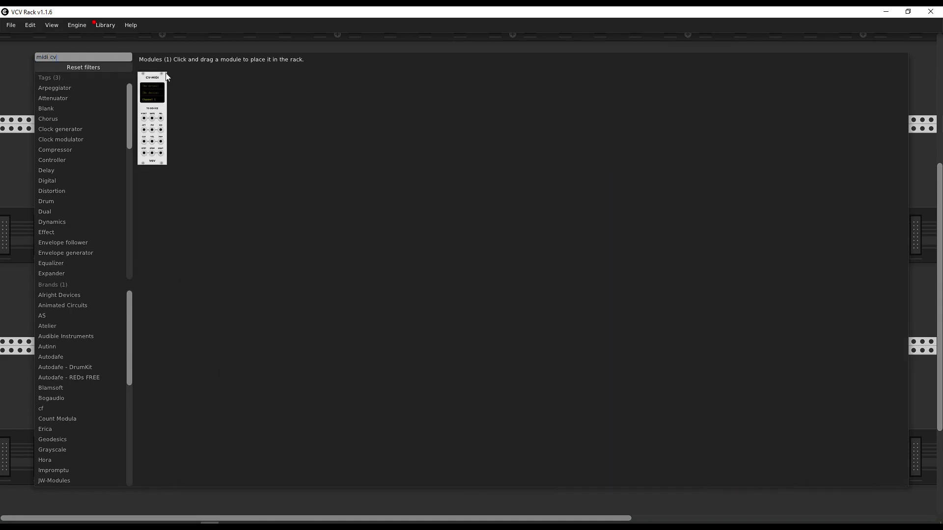
left_click_drag(154, 89, 193, 170)
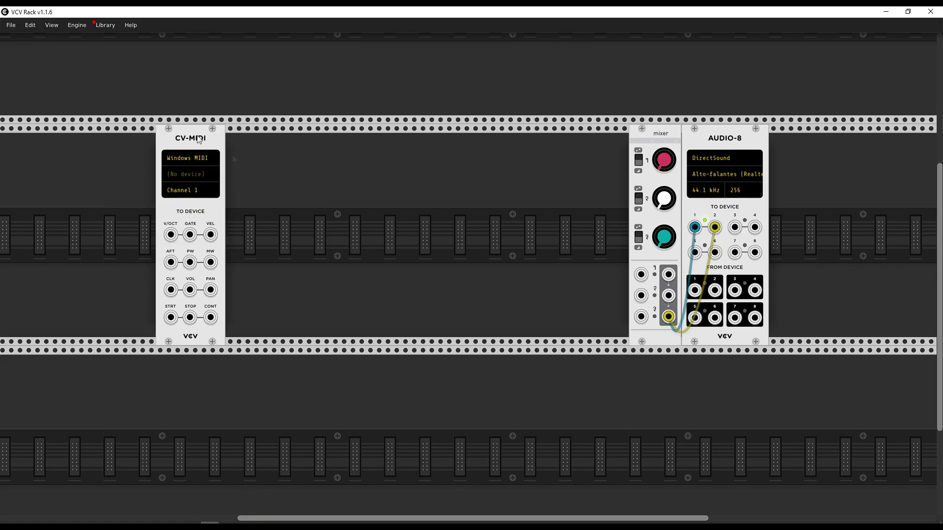
right_click(182, 140)
left_click(205, 225)
Step: Search the module library for midi and place the MIDI-CV module in the rack well before the mixer
right_click(204, 225)
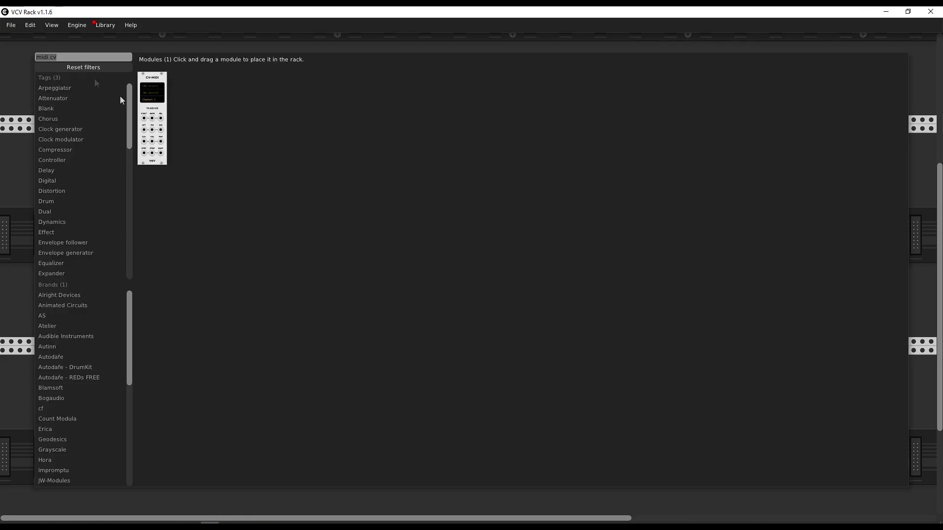
left_click(87, 59)
key("BackSpace")
key("BackSpace")
key("BackSpace")
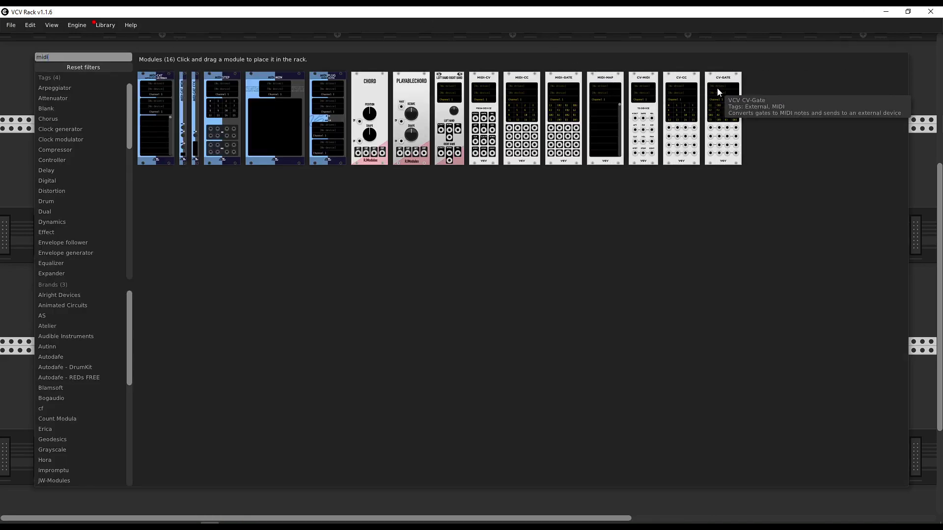
left_click_drag(484, 118, 245, 137)
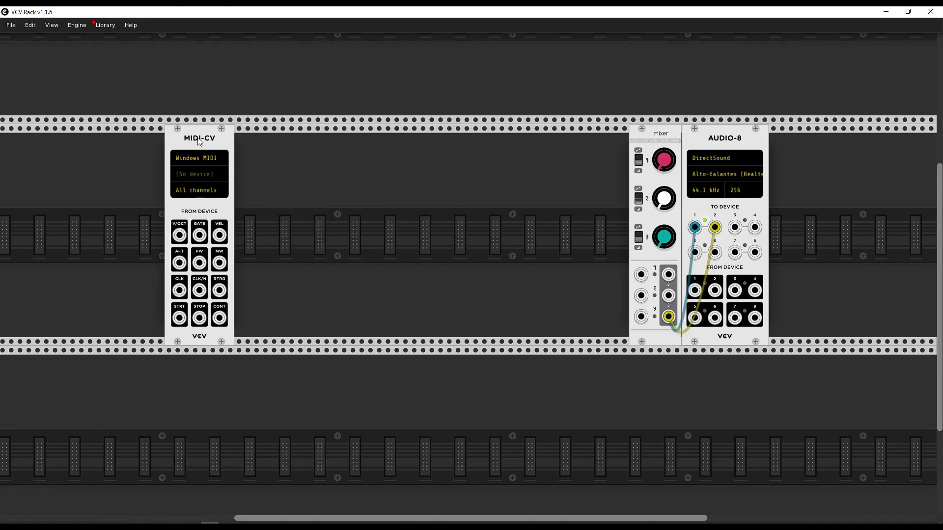
mouse_move(199, 139)
left_mouse_down()
mouse_move(273, 145)
mouse_move(216, 146)
left_mouse_up()
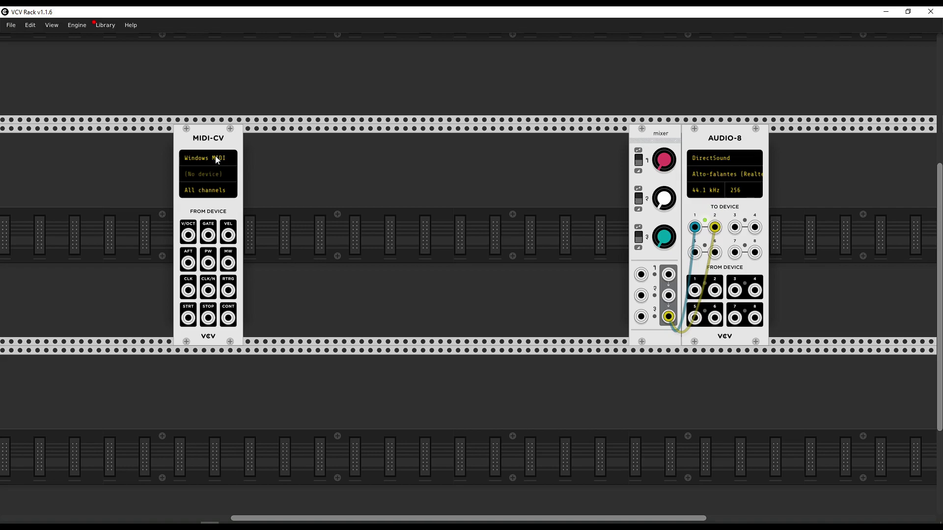
Step: Set the MIDI-CV module's MIDI device to VCV RACK 1 and its channel to Channel 1
left_click(217, 158)
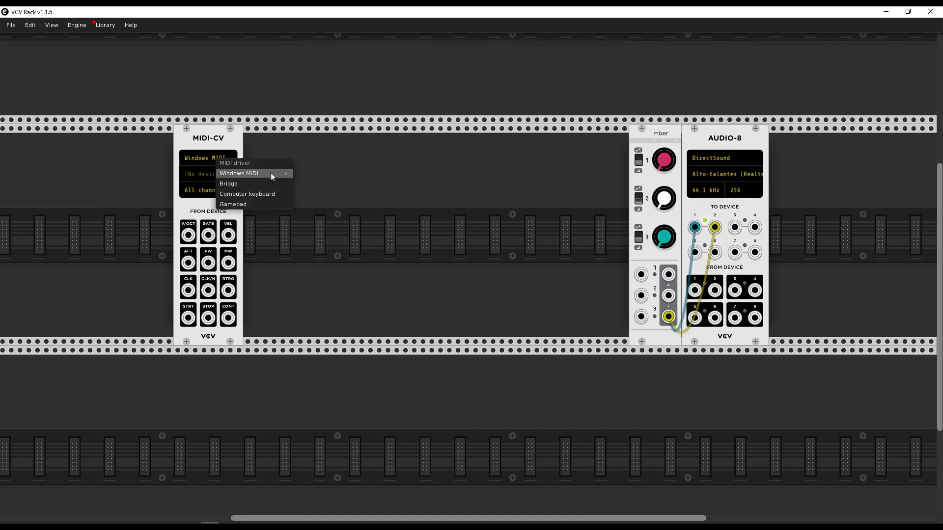
left_click(218, 138)
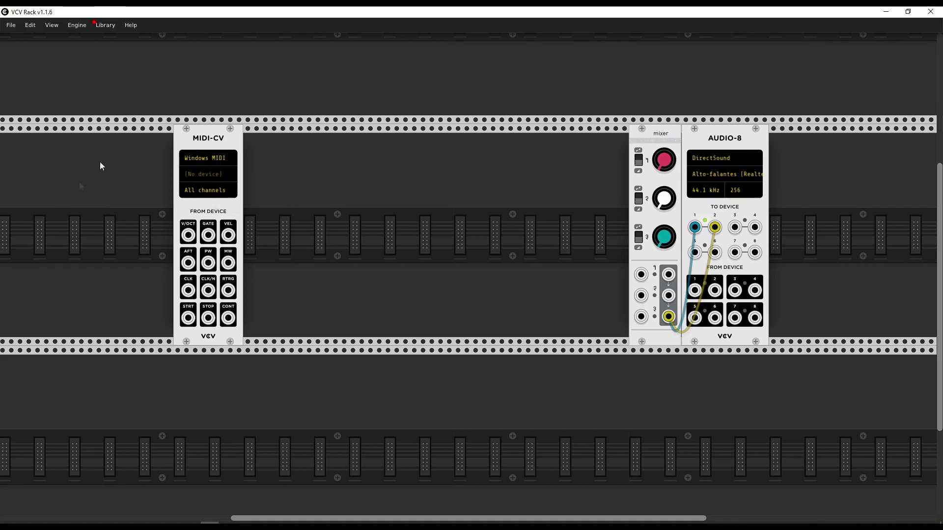
left_click(213, 174)
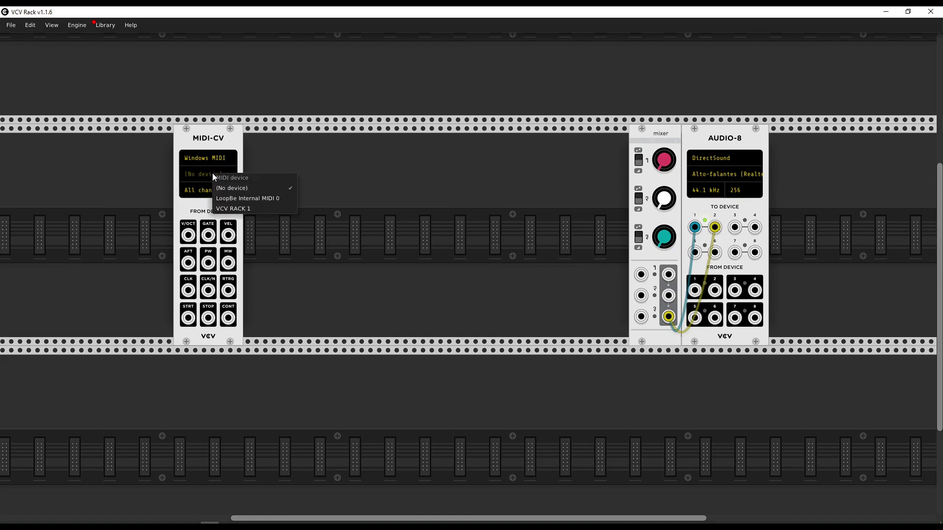
left_click(231, 209)
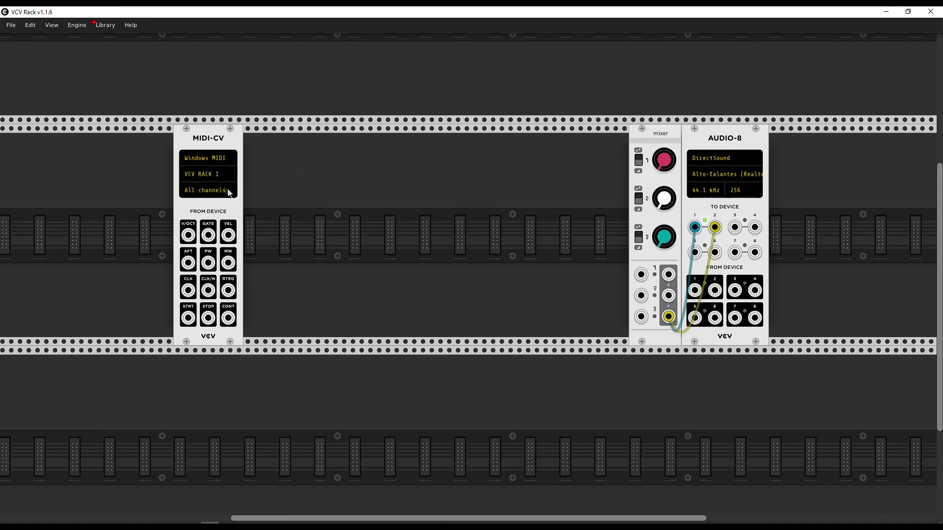
left_click(206, 190)
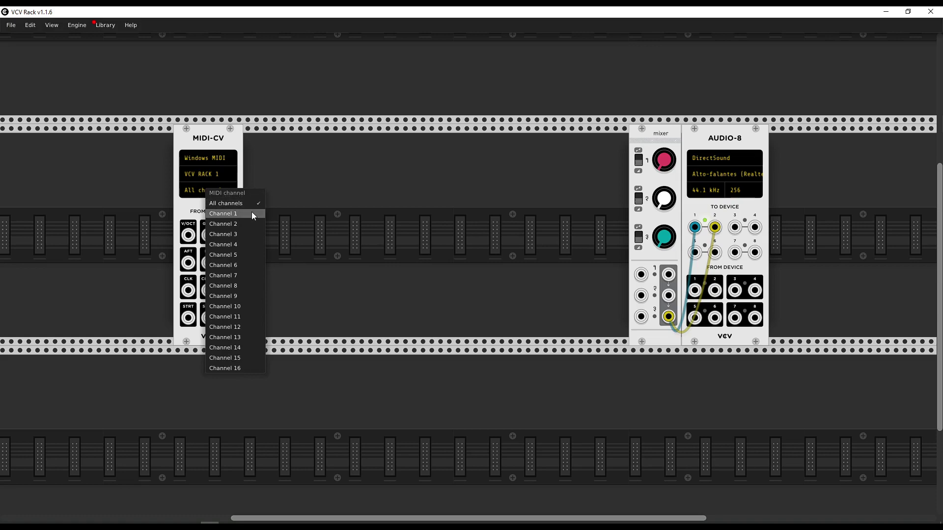
left_click(233, 214)
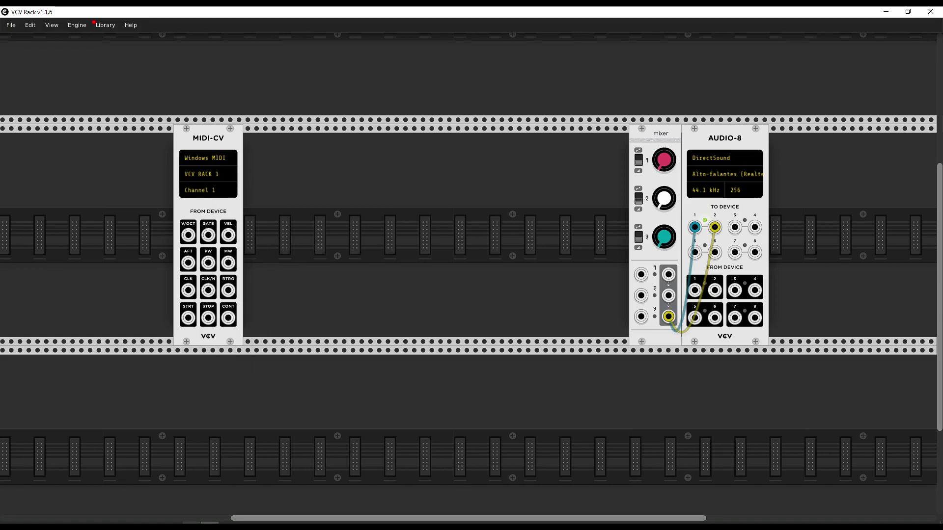
Step: Switch to Renoise and play several test notes on the virtual keyboard to check them in the MIDI Out monitor
key("alt+Tab")
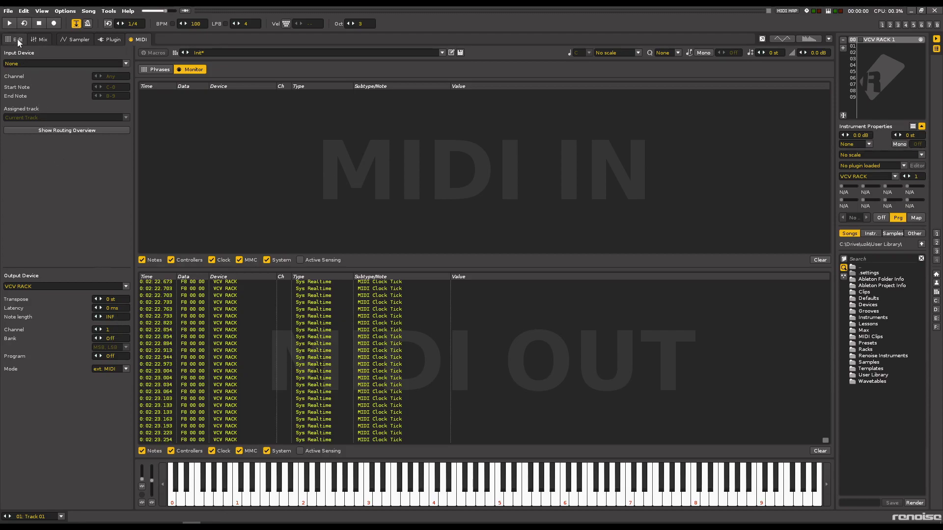
left_click(500, 498)
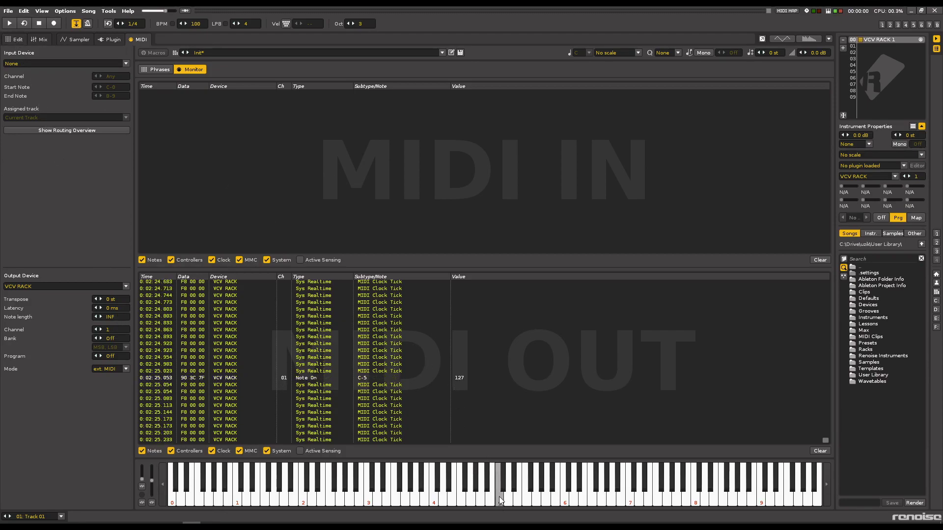
left_click(527, 499)
left_click(609, 498)
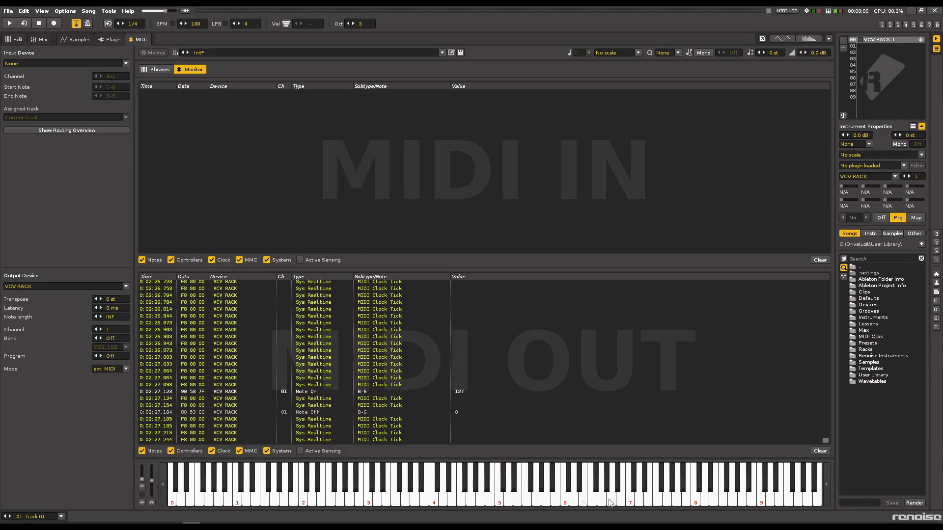
left_click(434, 497)
left_click(308, 485)
left_click(275, 493)
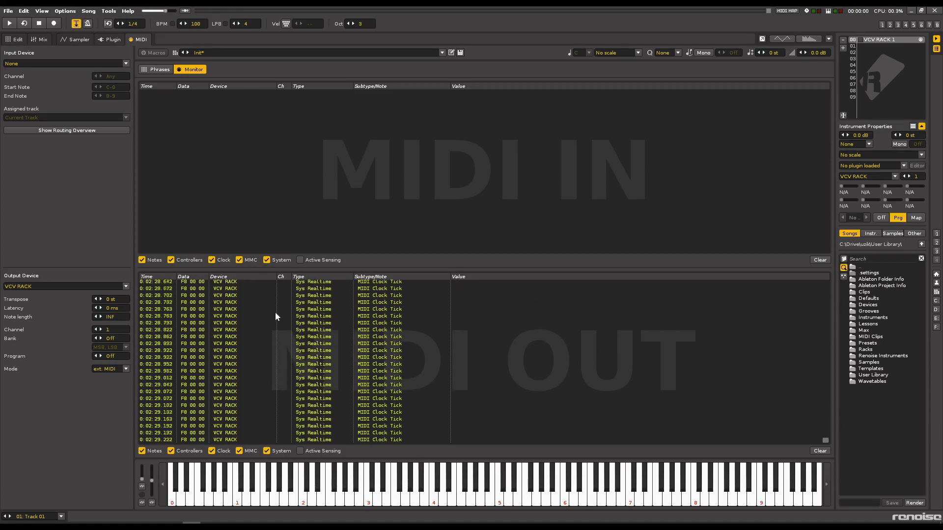
Step: Fill Track 01 of the pattern with C-3, D#3 and G-3 notes every four lines and start playback
left_click(15, 39)
left_click(210, 269)
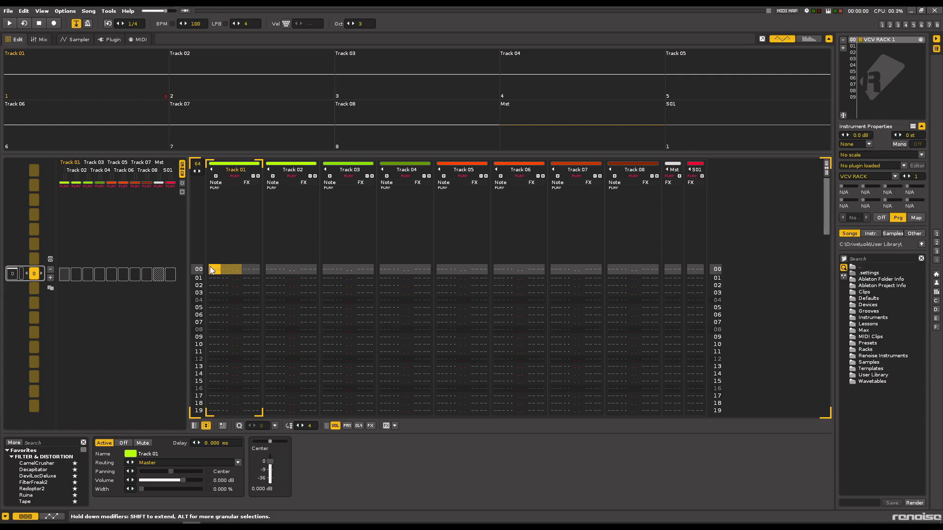
key("Escape")
type("zdbzdbzdbzd")
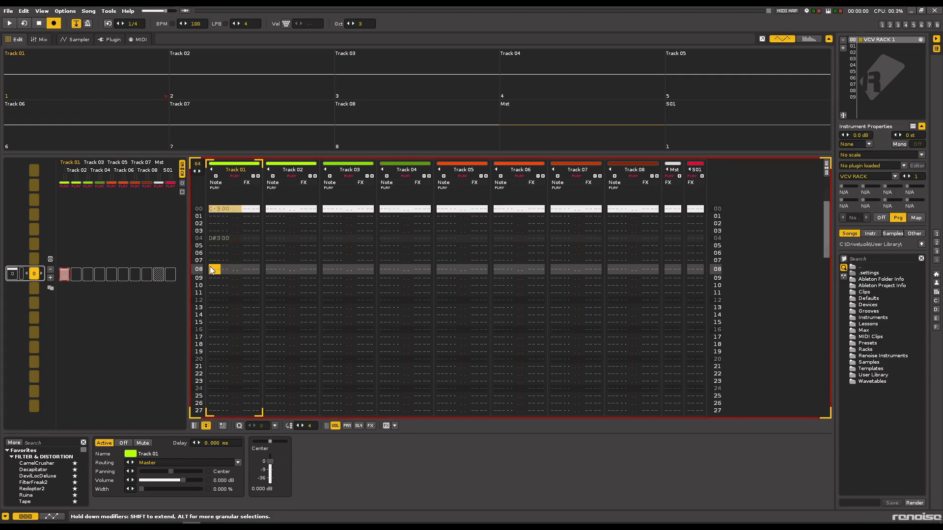
type("bzdzbd")
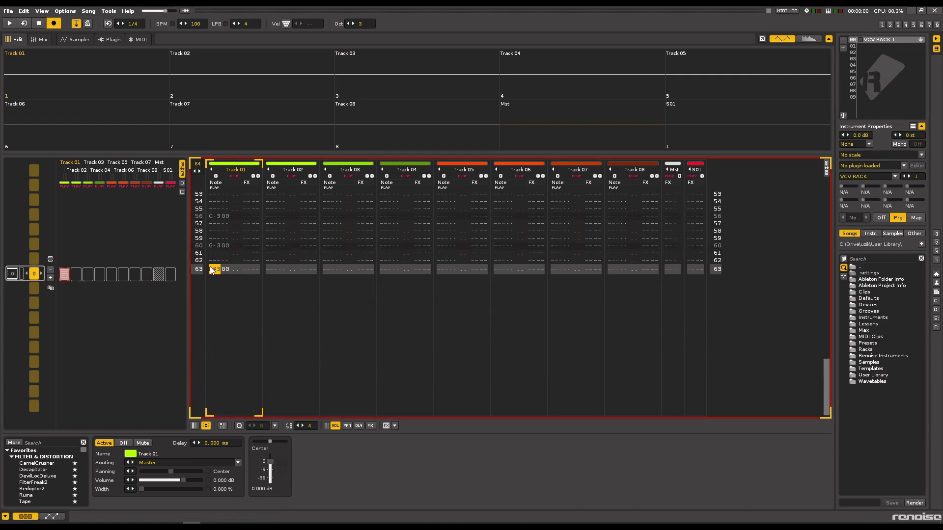
key("space")
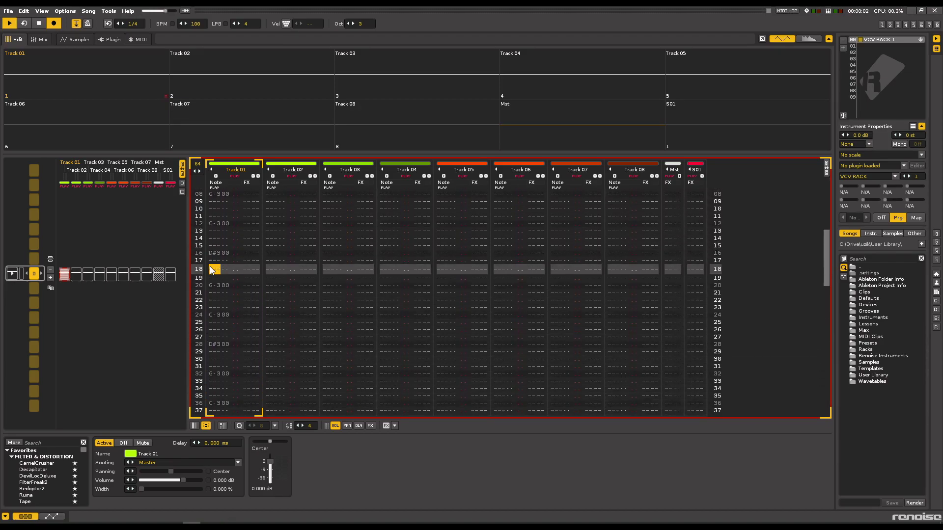
Step: Switch to VCV Rack, add the Palette module, and position it between MIDI-CV and the mixer with some space around it
key("alt+Tab")
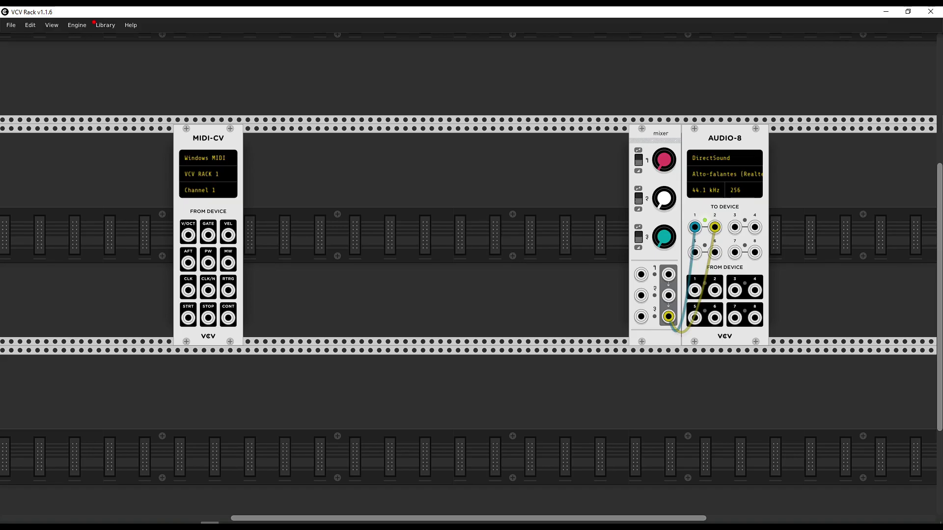
right_click(290, 366)
left_click(74, 68)
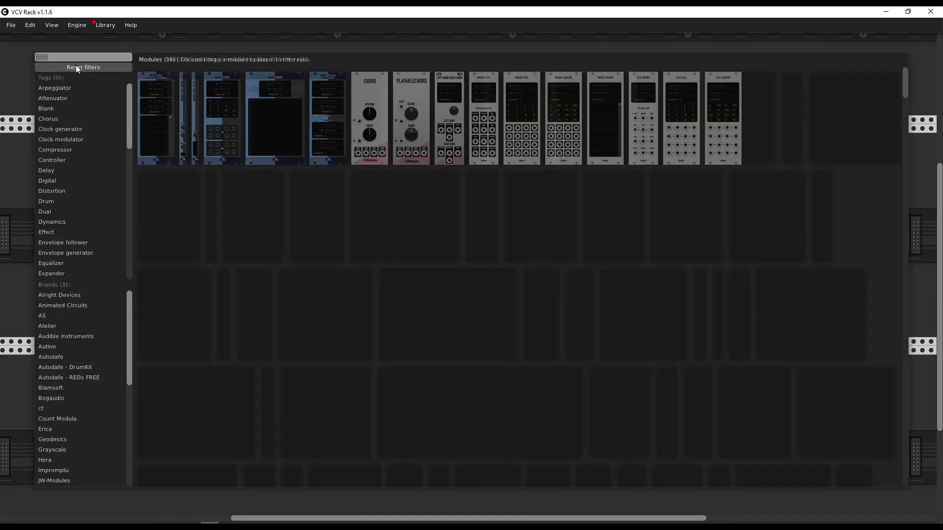
scroll(118, 103, "down", 5)
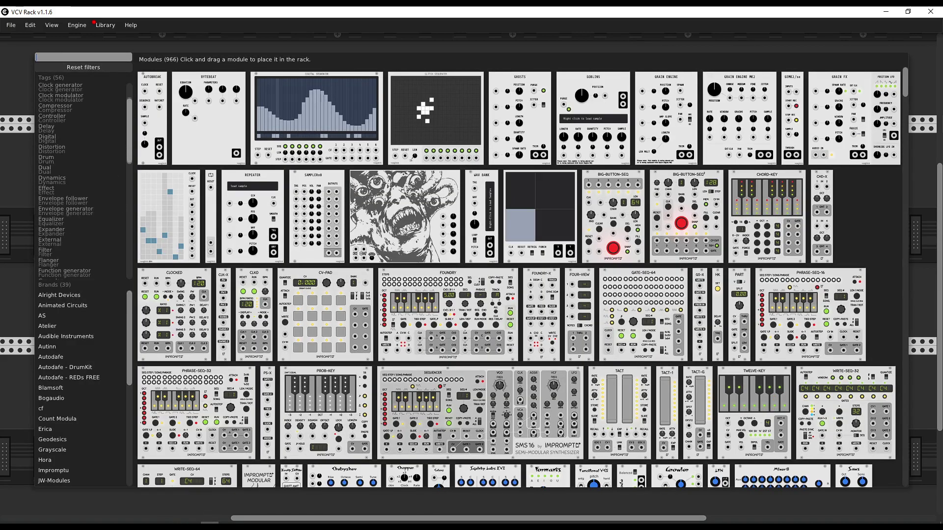
left_click(88, 58)
type("palette")
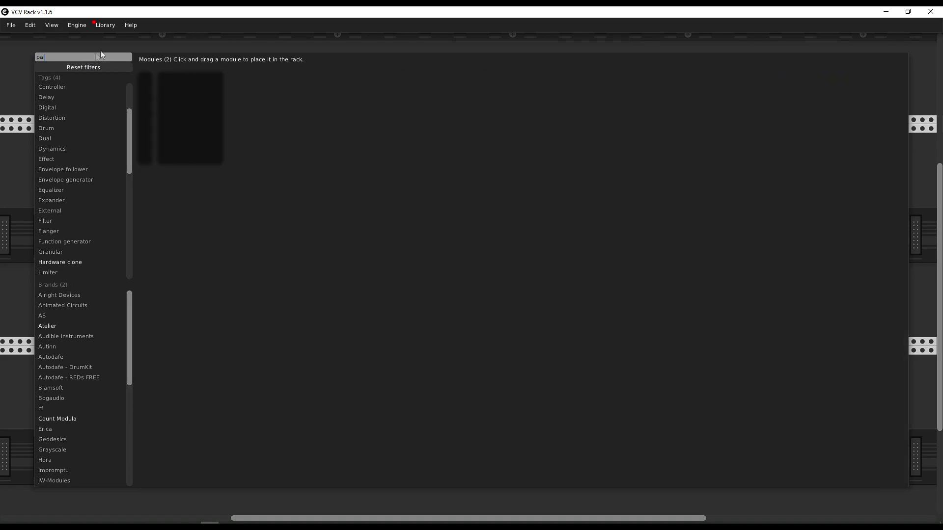
left_click(181, 101)
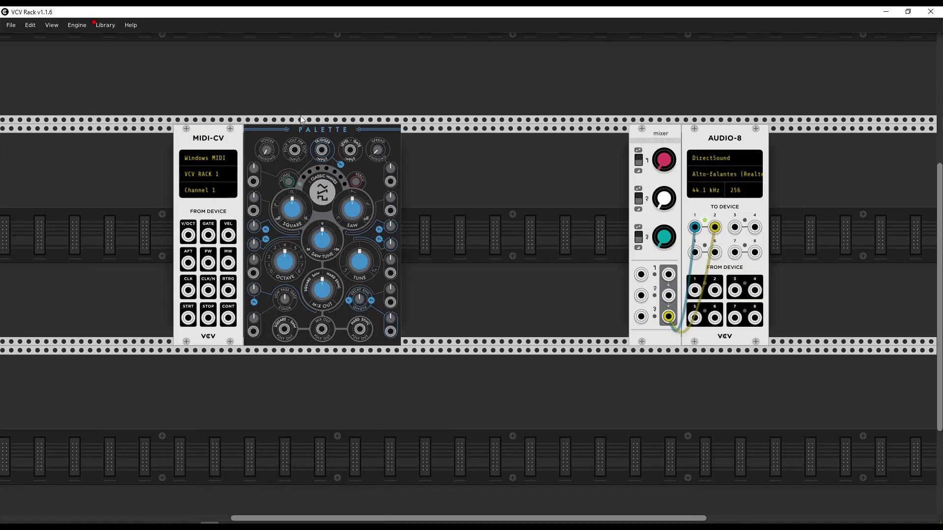
left_click_drag(299, 111, 348, 126)
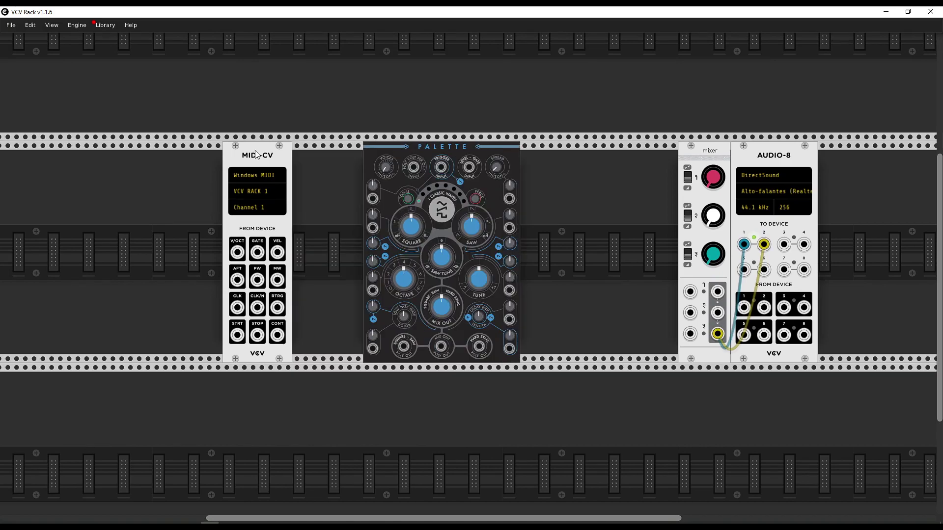
mouse_move(253, 153)
left_mouse_down()
mouse_move(174, 154)
mouse_move(252, 152)
left_mouse_up()
left_click_drag(439, 165, 377, 154)
Step: Patch MIDI-CV's V/OCT output to Palette's volt-per-octave input and its GATE output to Palette's trigger input
left_click_drag(228, 255, 142, 215)
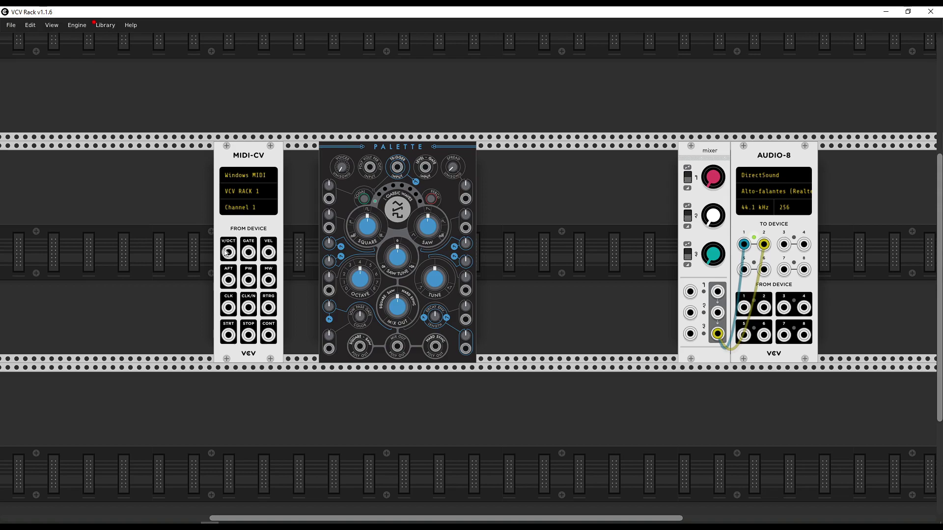
left_click_drag(229, 252, 369, 168)
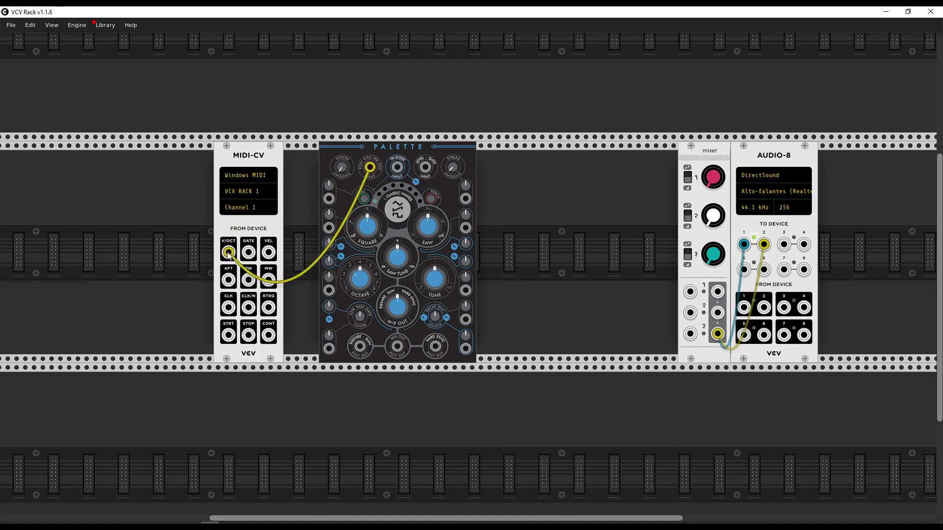
mouse_move(275, 155)
left_mouse_down()
mouse_move(204, 155)
mouse_move(284, 155)
left_mouse_up()
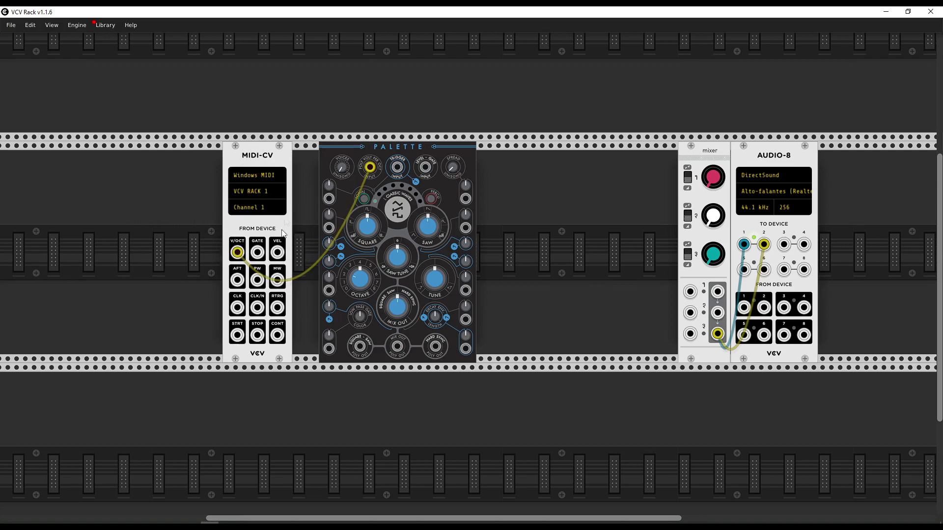
left_click_drag(257, 257, 398, 168)
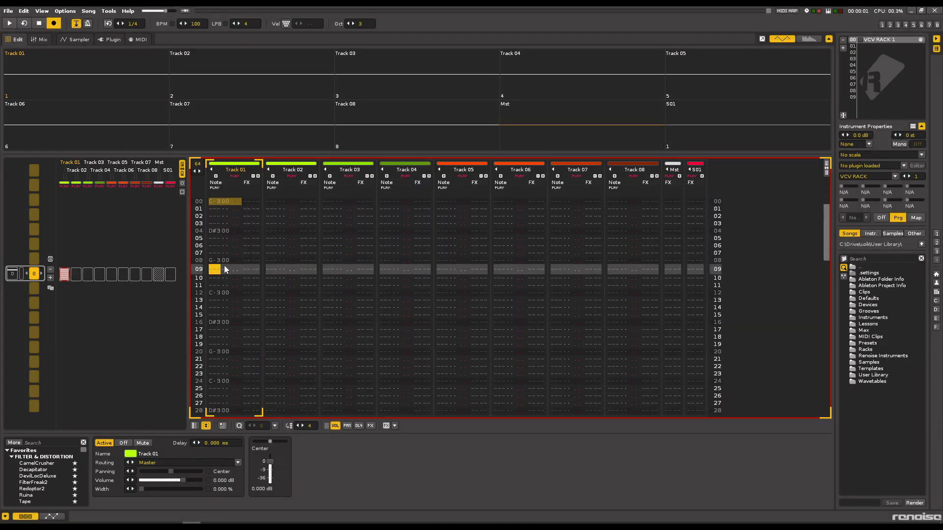
Step: In Renoise, enter OFF notes in Track 01 every four lines from line 02, between the notes, and play the pattern
scroll(225, 270, "up", 9)
scroll(224, 269, "down", 2)
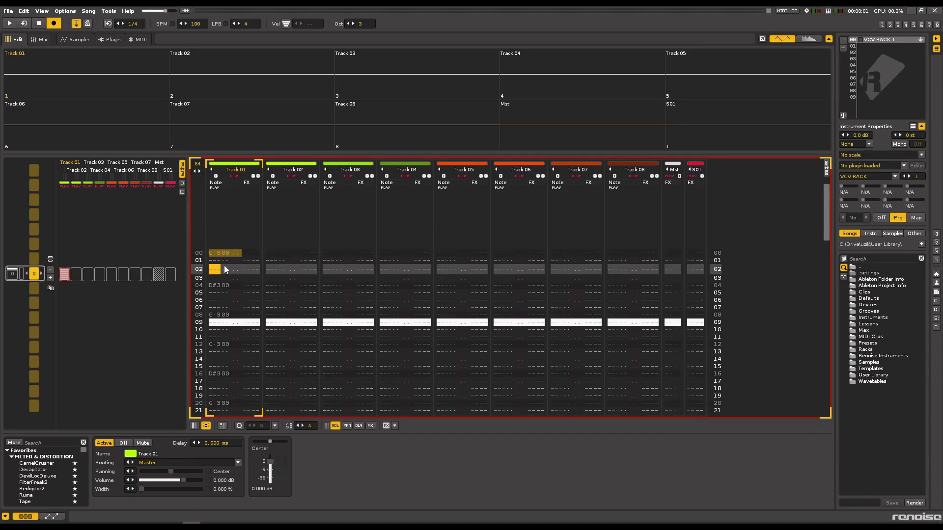
scroll(226, 269, "down", 15)
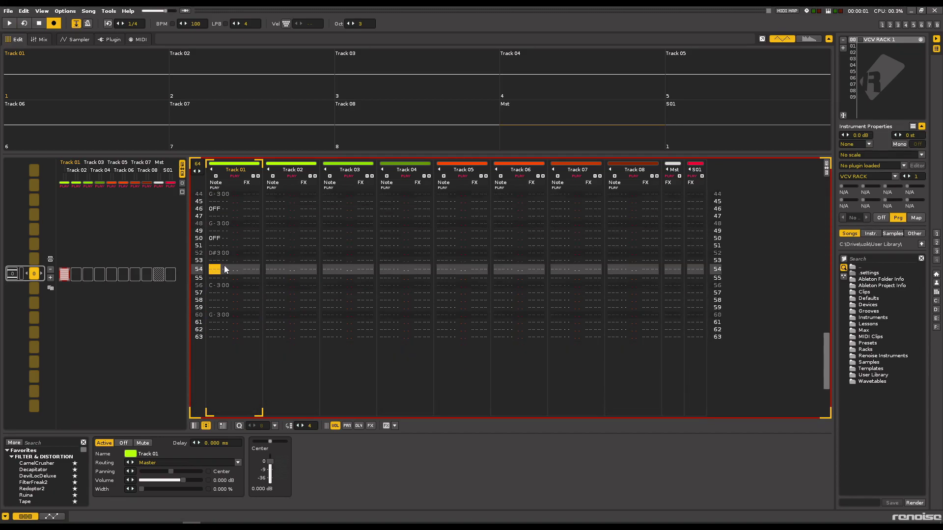
scroll(226, 269, "down", 3)
key("space")
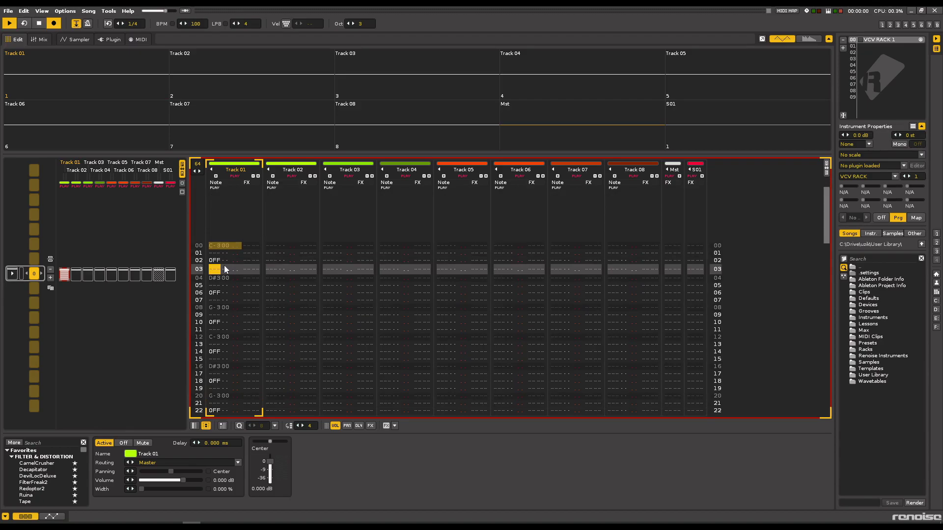
Step: Switch to VCV Rack, place Palette directly against MIDI-CV, and patch Palette's mix output to the mixer's first input
key("alt+Tab")
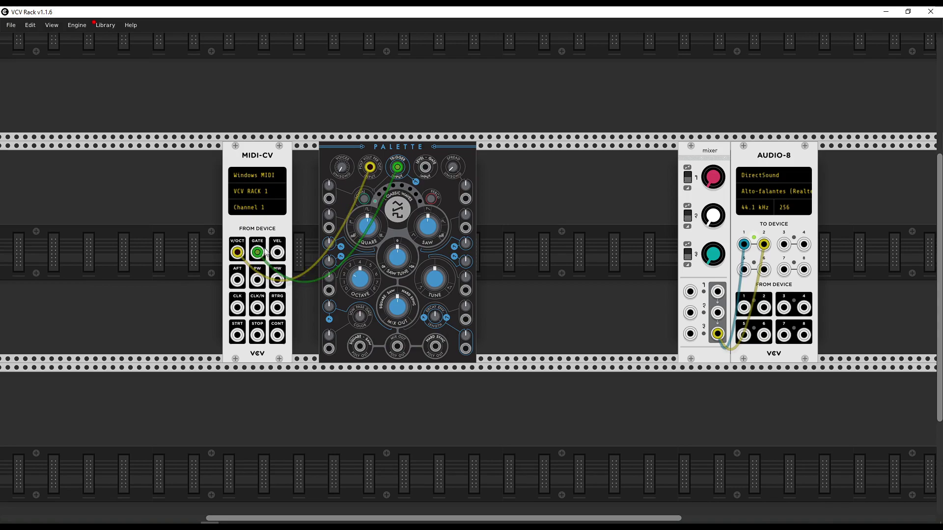
left_click_drag(448, 162, 406, 156)
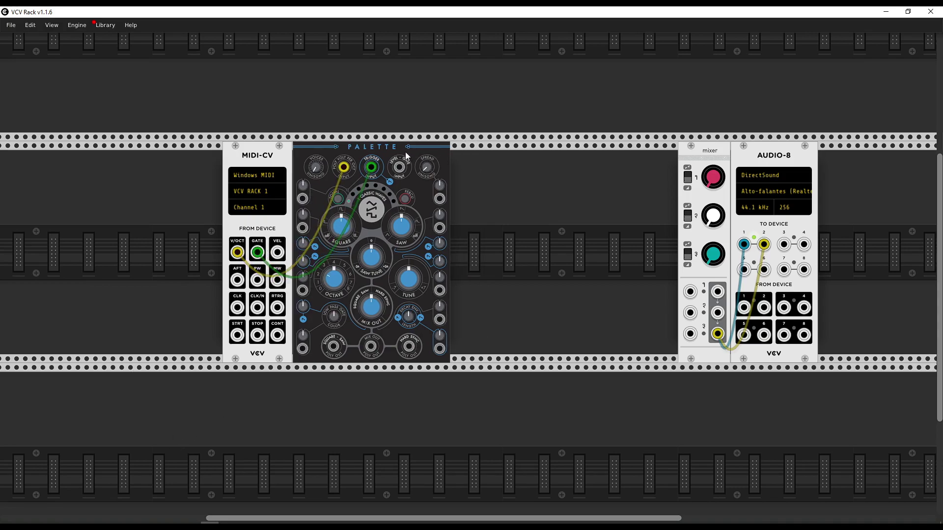
left_click_drag(370, 348, 690, 292)
Step: Briefly raise the mixer's Gain 1, shift MIDI-CV and Palette farther from the mixer, and set Gain 1 to 0
left_click_drag(709, 192, 709, 191)
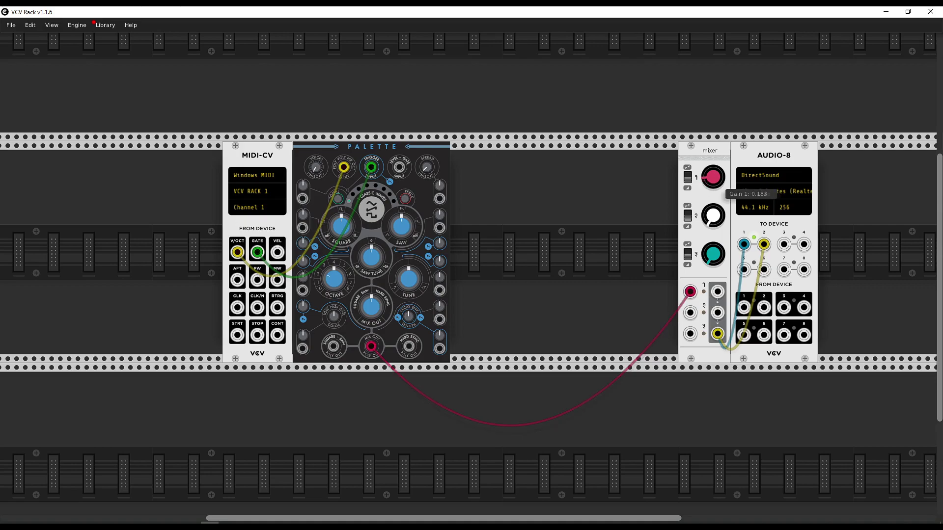
left_click_drag(709, 192, 710, 183)
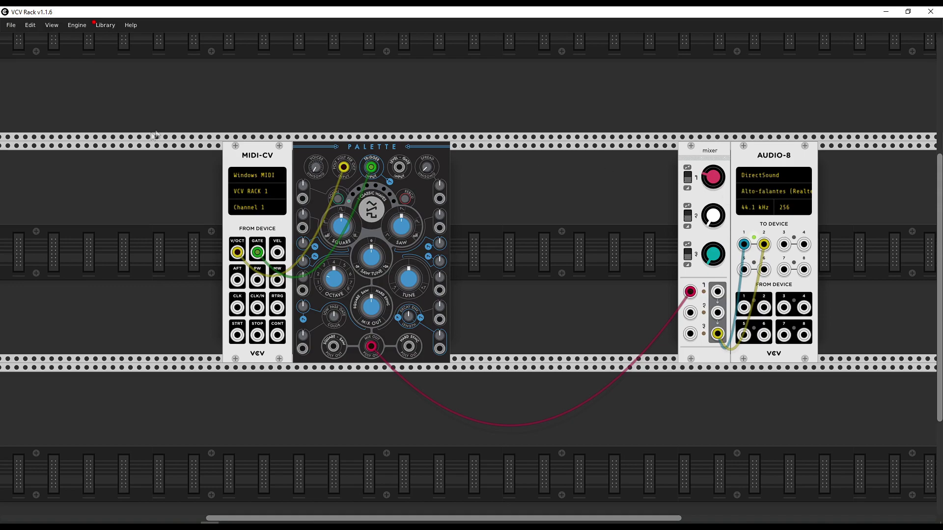
left_click_drag(236, 154, 148, 155)
left_click_drag(373, 148, 286, 147)
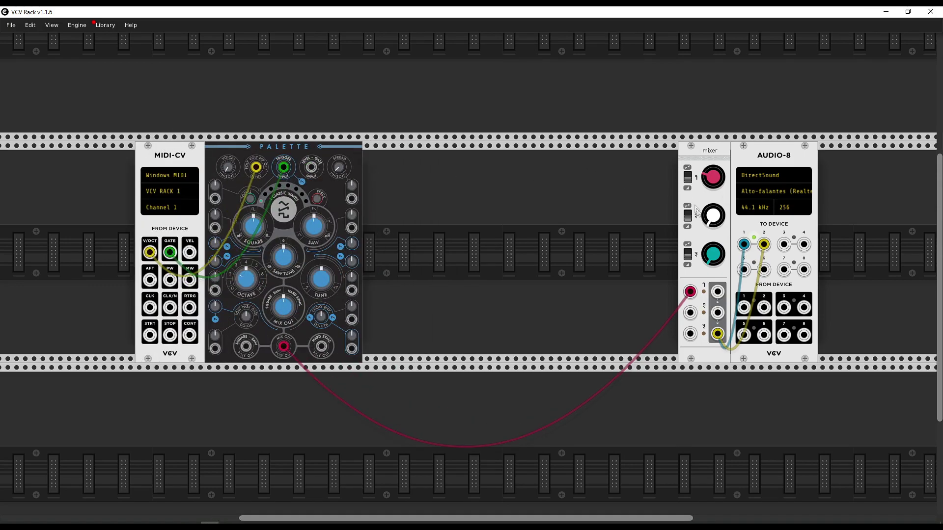
left_click_drag(710, 179, 710, 180)
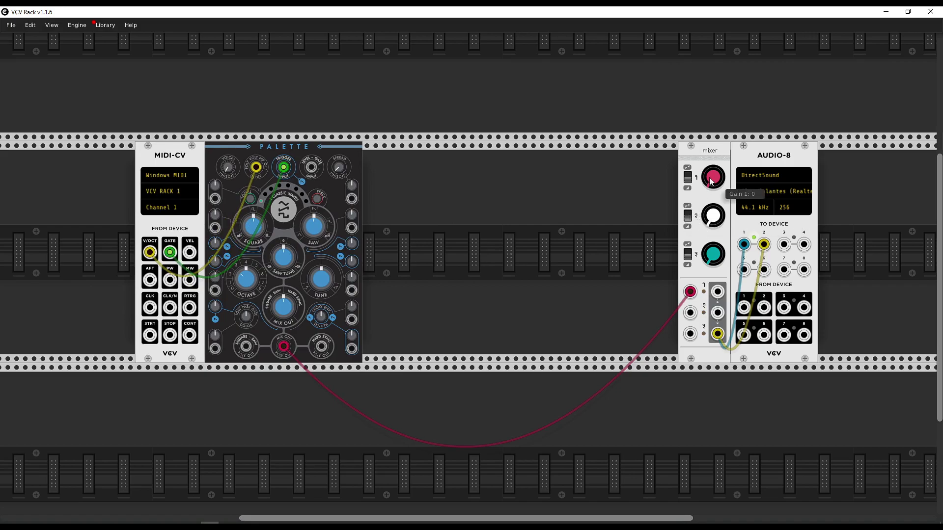
Step: Duplicate the MIDI-CV module and place the copy in the row directly below the original
scroll(562, 241, "down", 4)
scroll(562, 241, "left", 4)
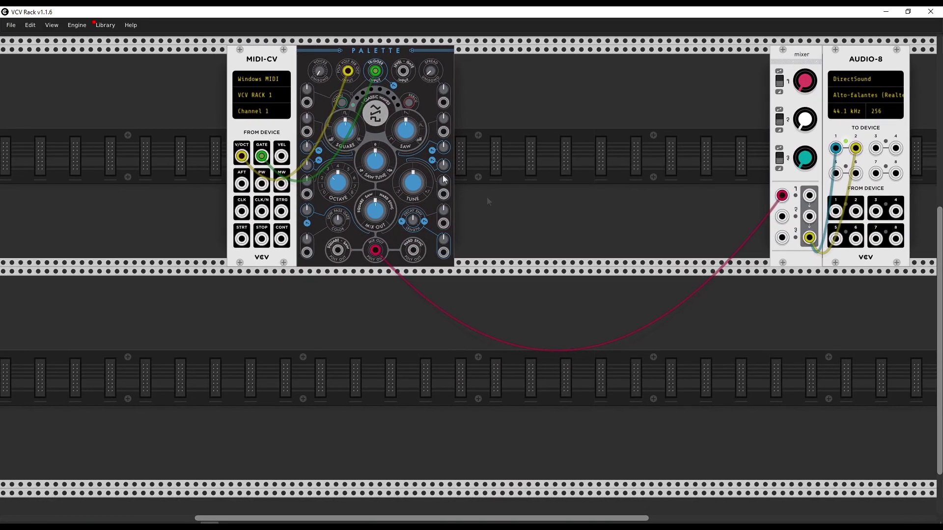
right_click(268, 65)
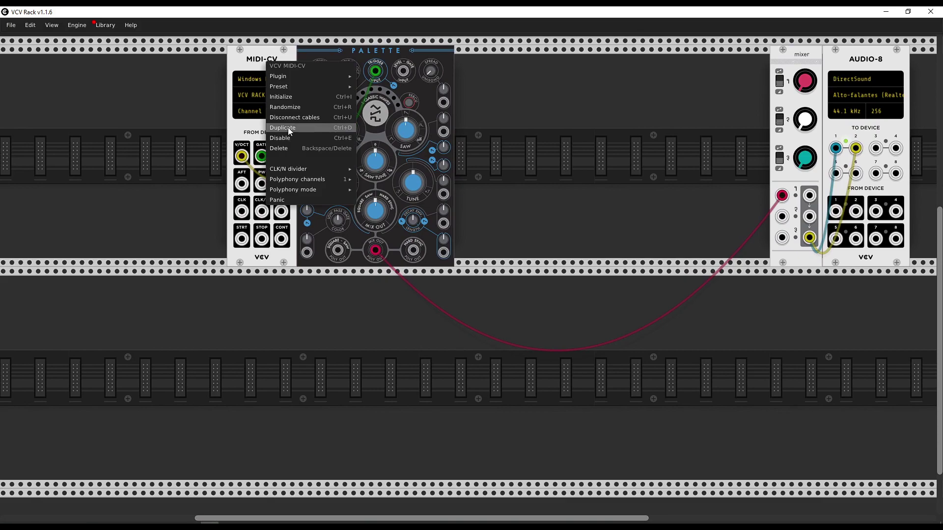
left_click(305, 128)
left_click_drag(186, 56, 251, 268)
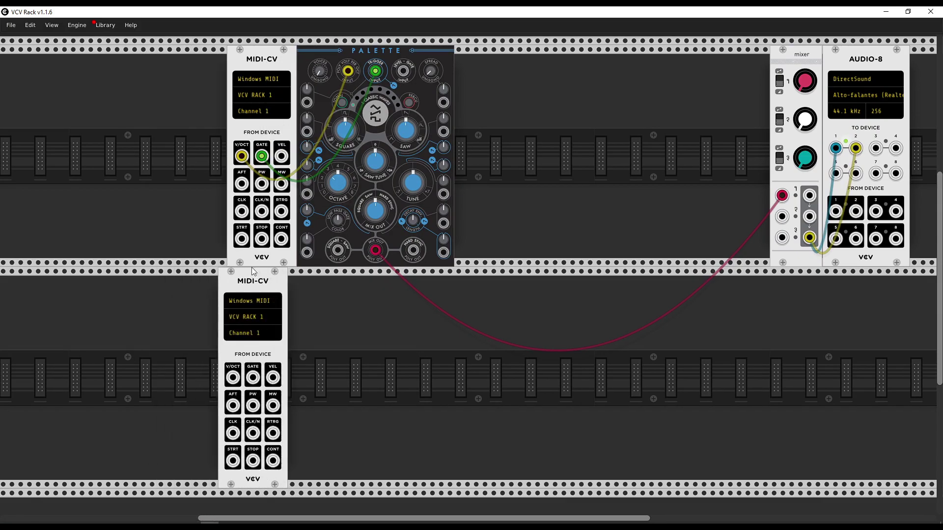
Step: Set the duplicated MIDI-CV module to receive on MIDI Channel 2
left_click(257, 333)
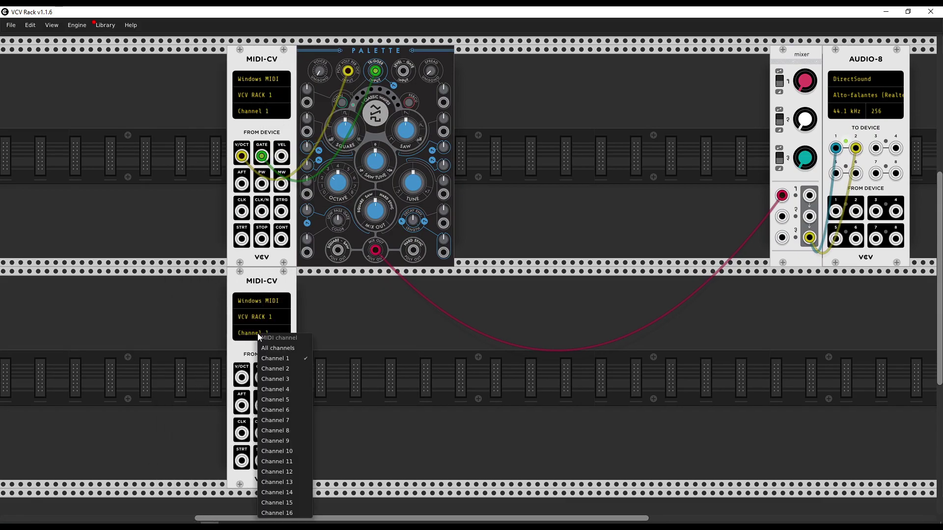
left_click(218, 334)
left_click(261, 112)
left_click(366, 64)
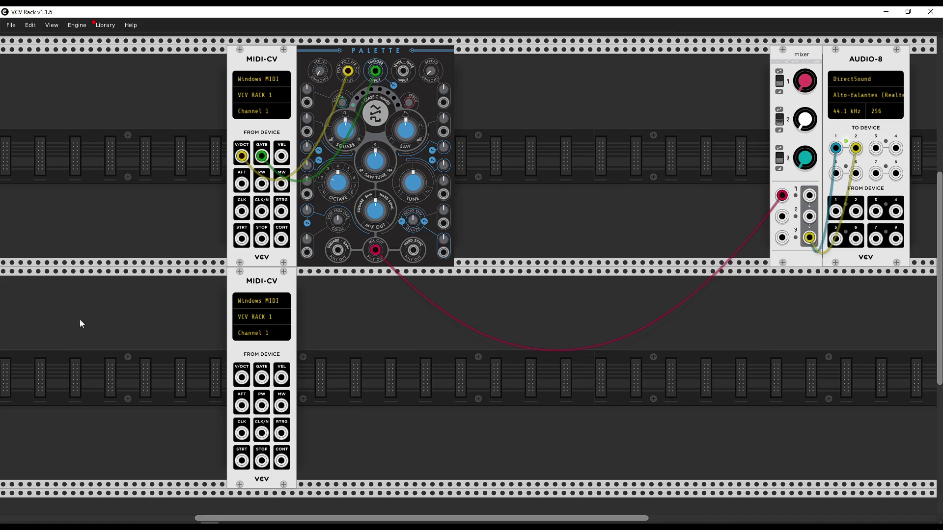
left_click(255, 334)
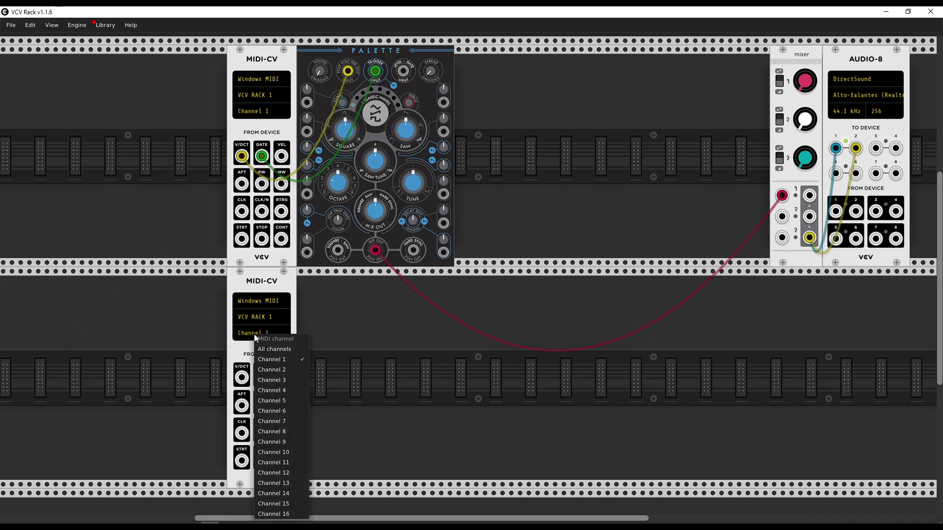
left_click(265, 373)
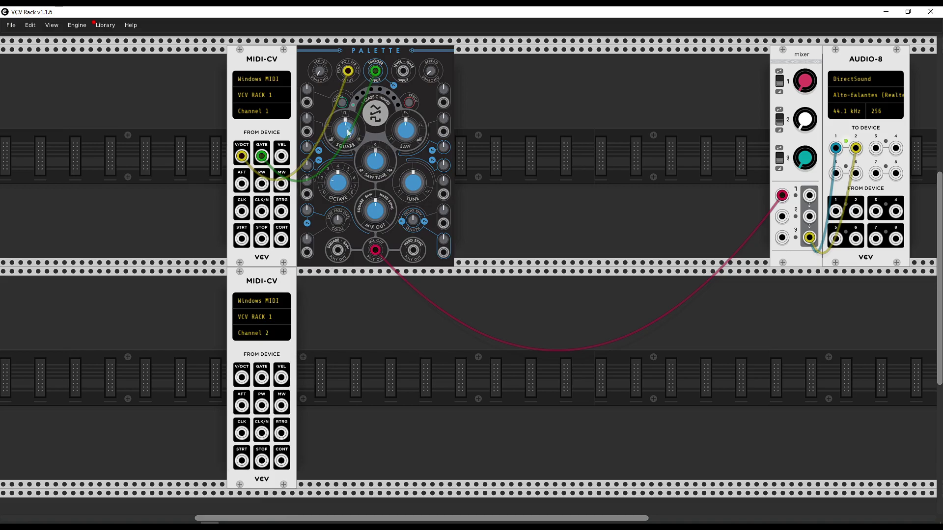
Step: Duplicate the Palette module and place the copy beside the second MIDI-CV in the lower row
right_click(379, 56)
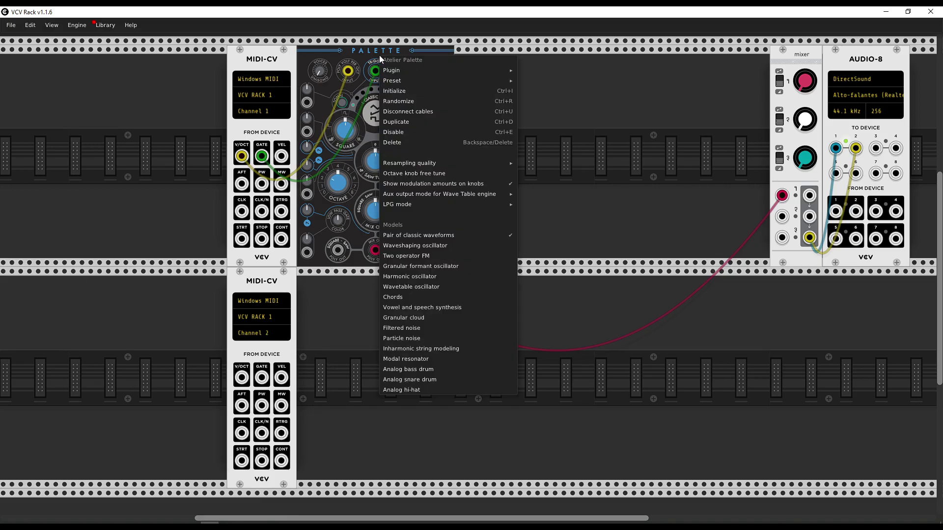
left_click(412, 122)
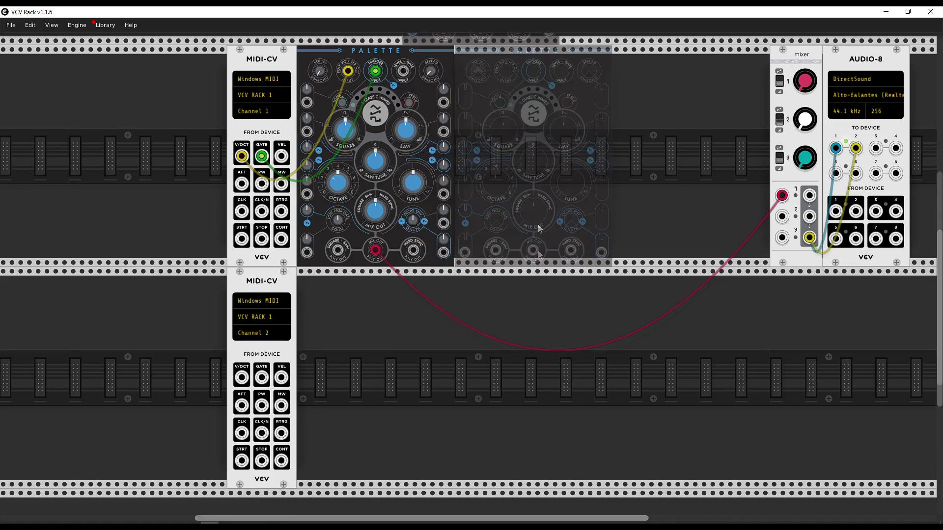
left_click(381, 449)
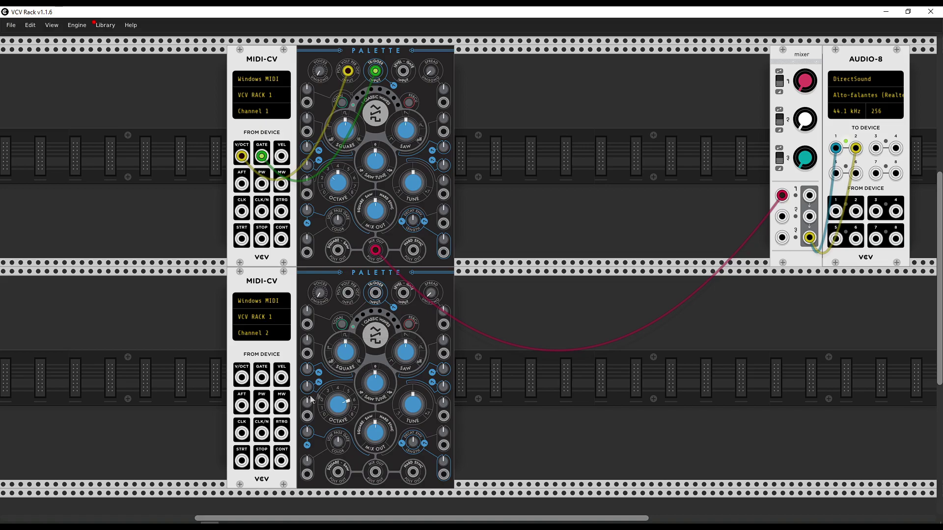
Step: Switch to Renoise, stop playback, turn off edit mode, and name instrument slot 01 VCV RACK 2
left_click(191, 524)
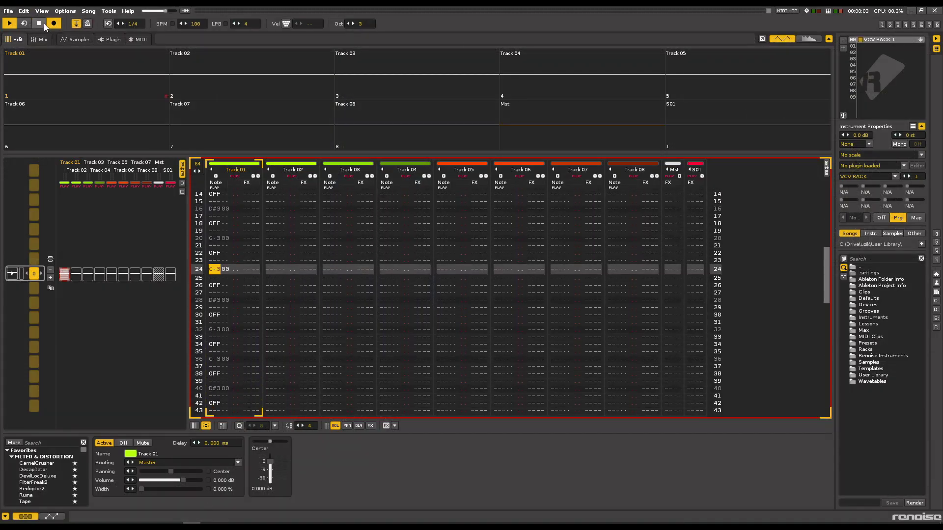
left_click(39, 23)
left_click(54, 23)
left_click(877, 48)
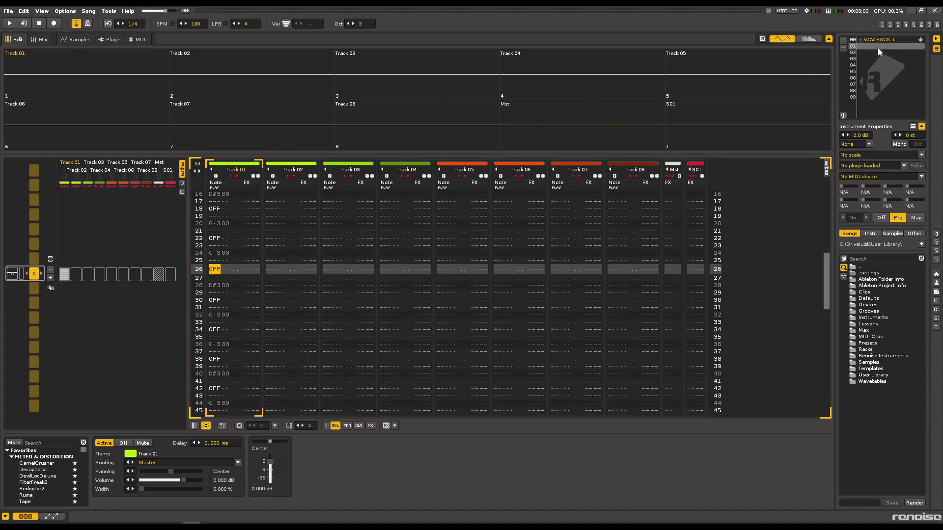
right_click(862, 46)
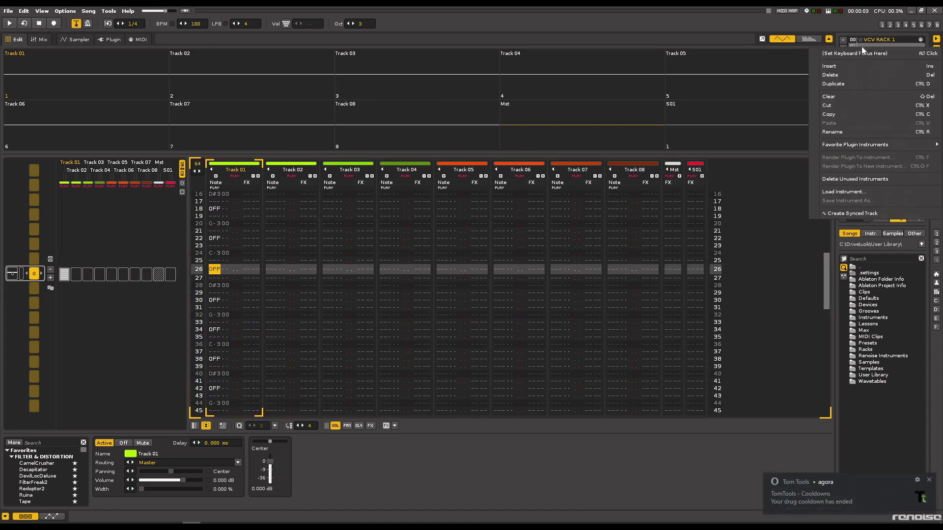
left_click(851, 129)
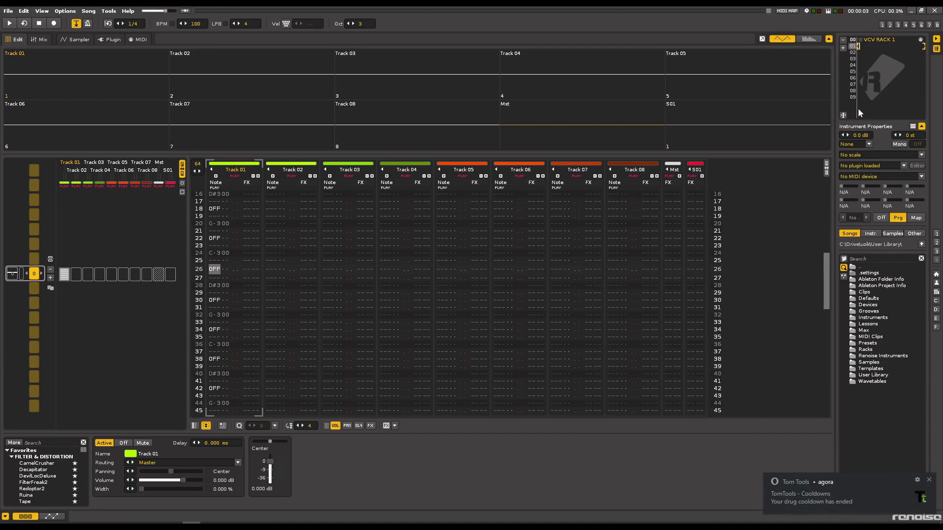
type("VCV RACK 2")
key("Return")
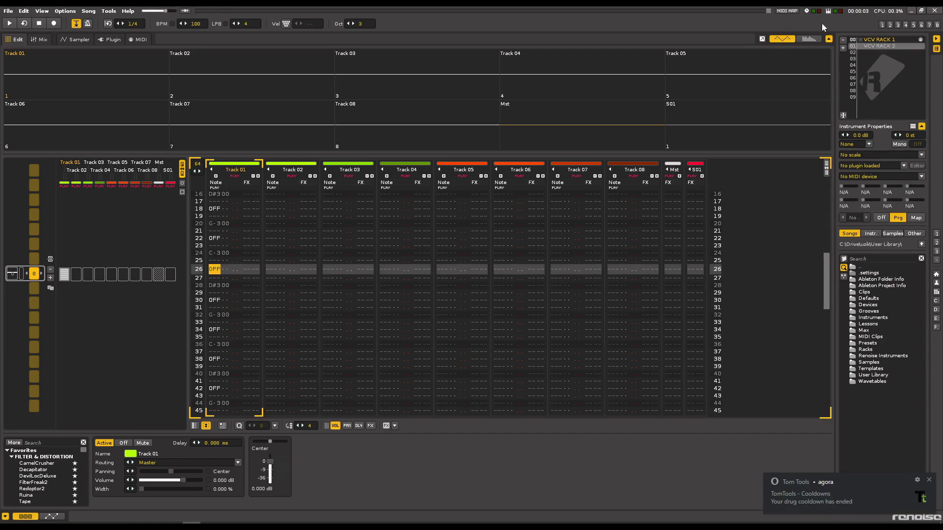
Step: Set the VCV RACK 2 instrument's MIDI output device to VCV RACK on channel 2
left_click(145, 41)
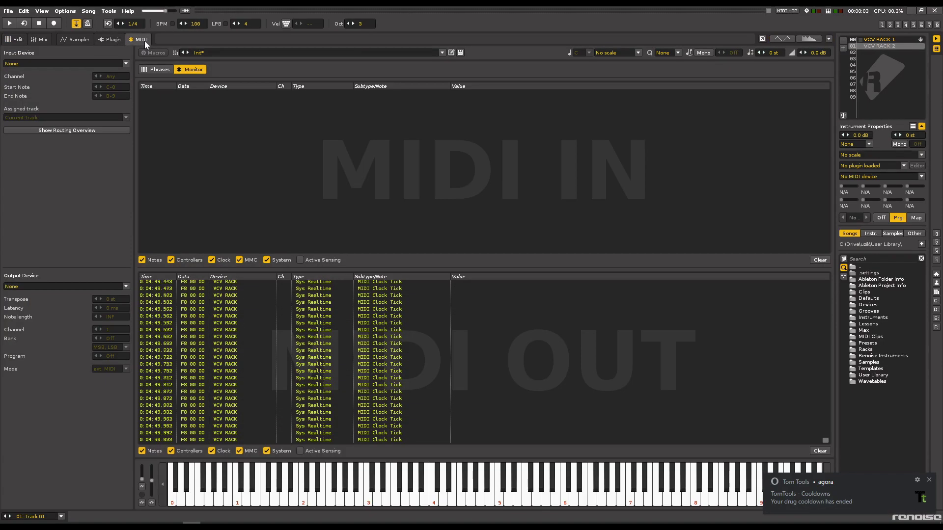
left_click(81, 284)
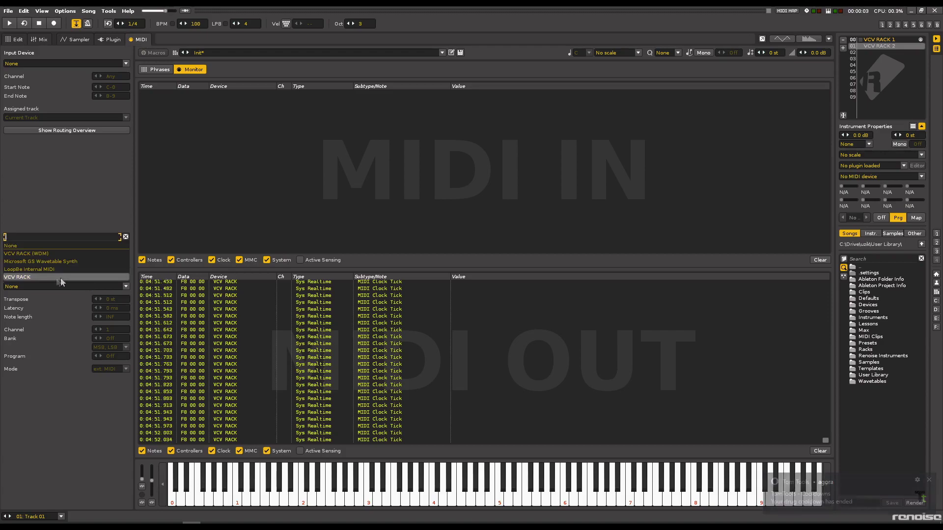
left_click(43, 277)
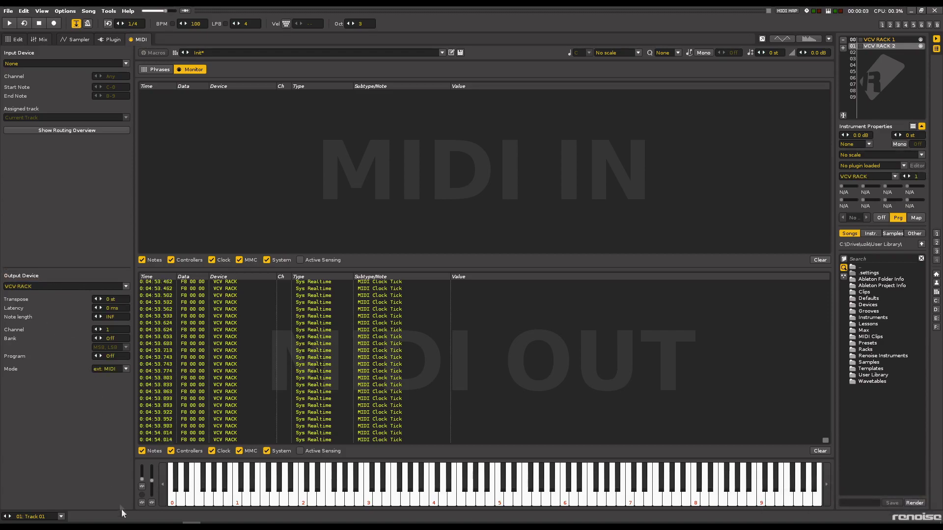
left_click(137, 523)
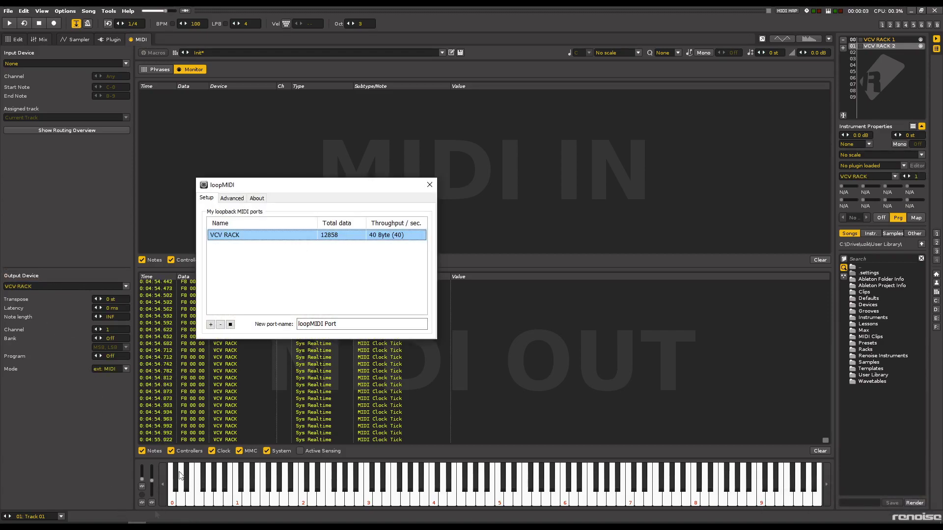
left_click(86, 384)
mouse_move(115, 329)
left_mouse_down()
mouse_move(115, 319)
mouse_move(122, 325)
left_mouse_up()
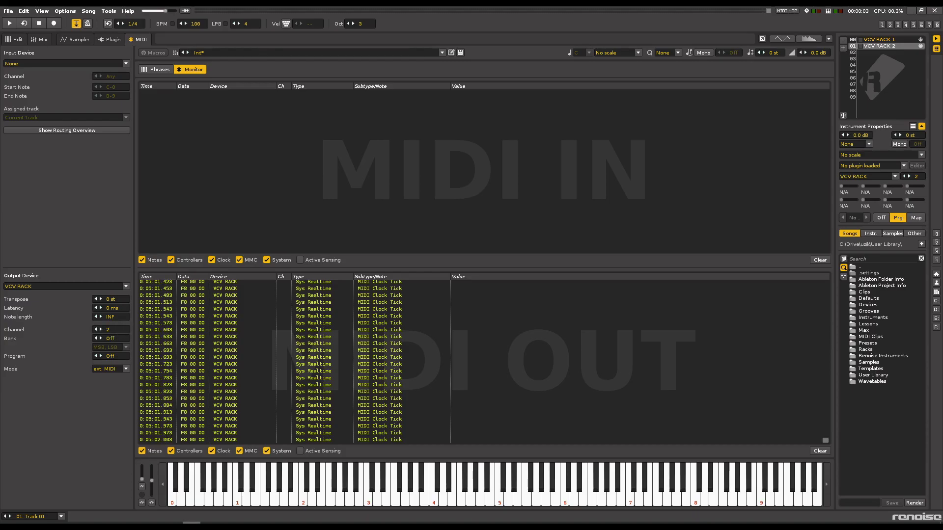
Step: In VCV Rack, patch the second MIDI-CV's GATE and V/OCT to the second Palette, and its mix output to the mixer's second input
left_click(209, 523)
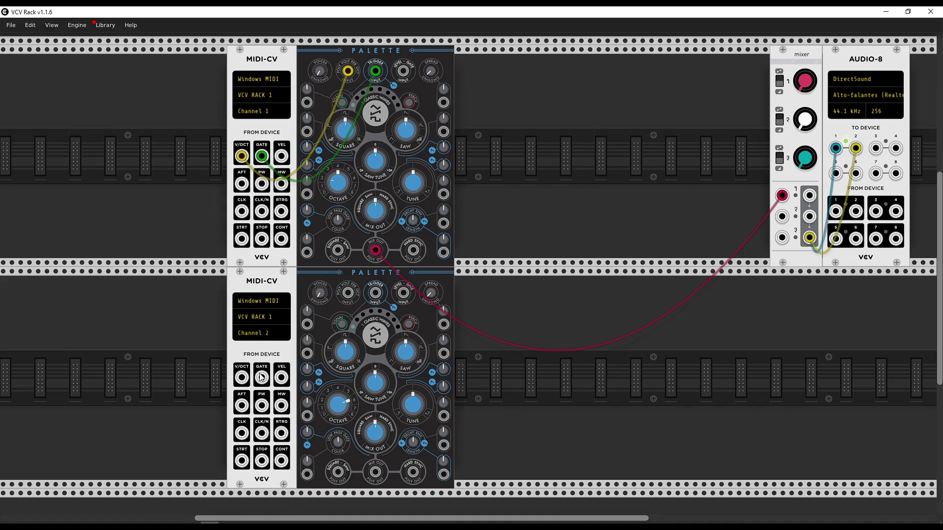
left_click_drag(262, 377, 375, 293)
left_click_drag(242, 377, 348, 293)
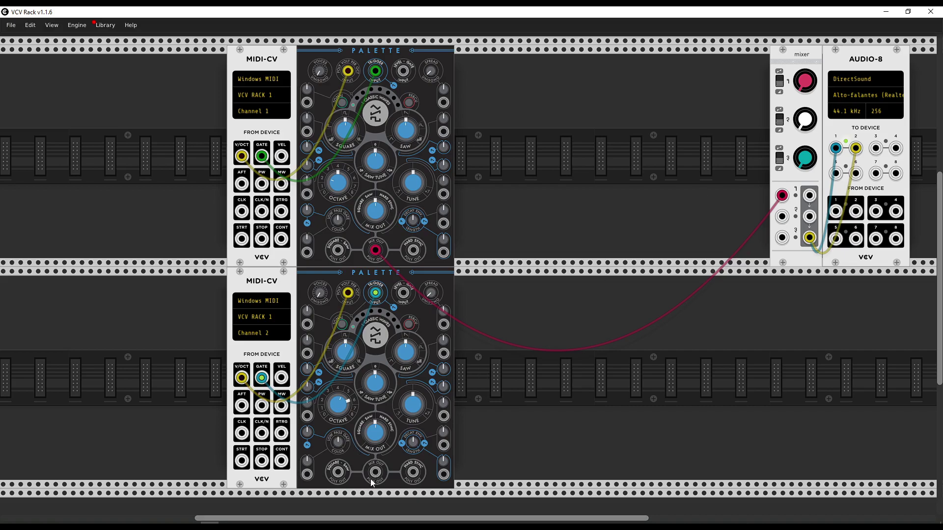
left_click_drag(374, 480, 782, 216)
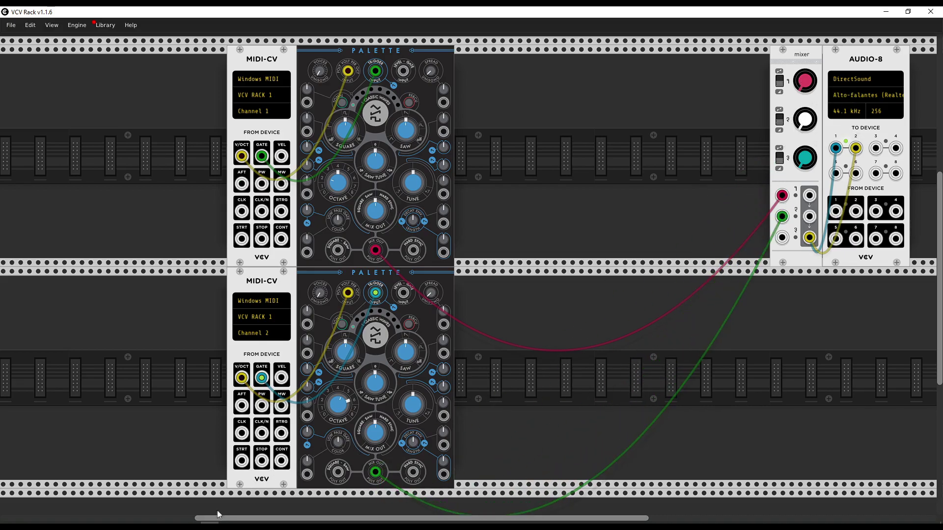
Step: In Renoise, turn on edit mode and enter a repeating G-3, D#3, C-3 sequence every four lines in Track 02 from line 00
left_click(192, 524)
left_click(11, 39)
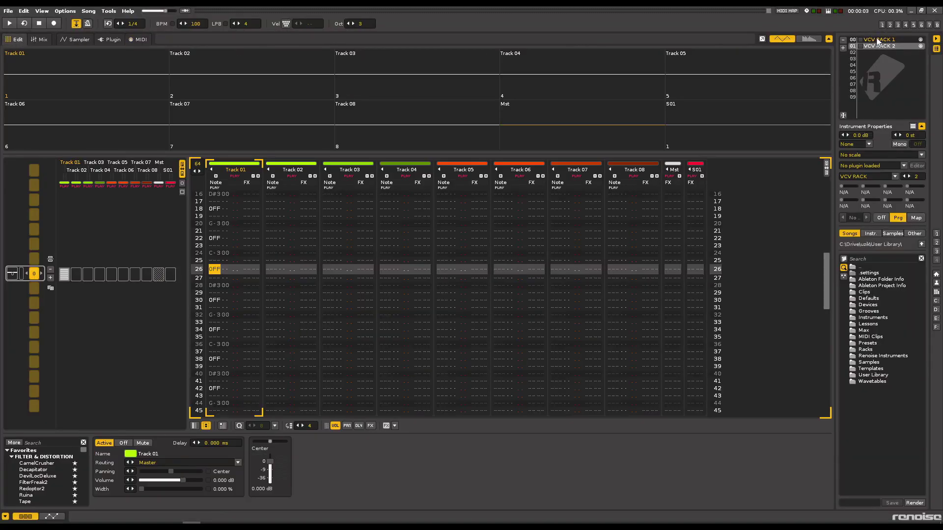
left_click(273, 274)
key("Home")
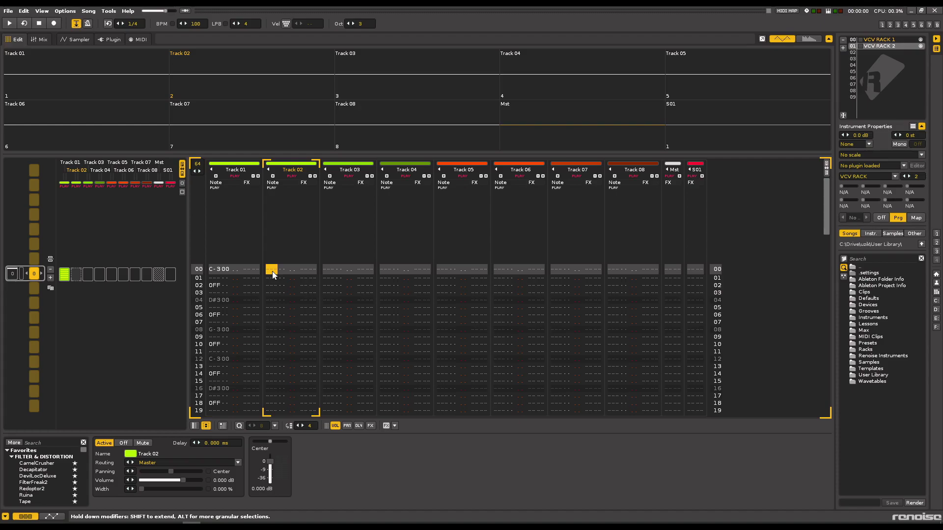
key("Escape")
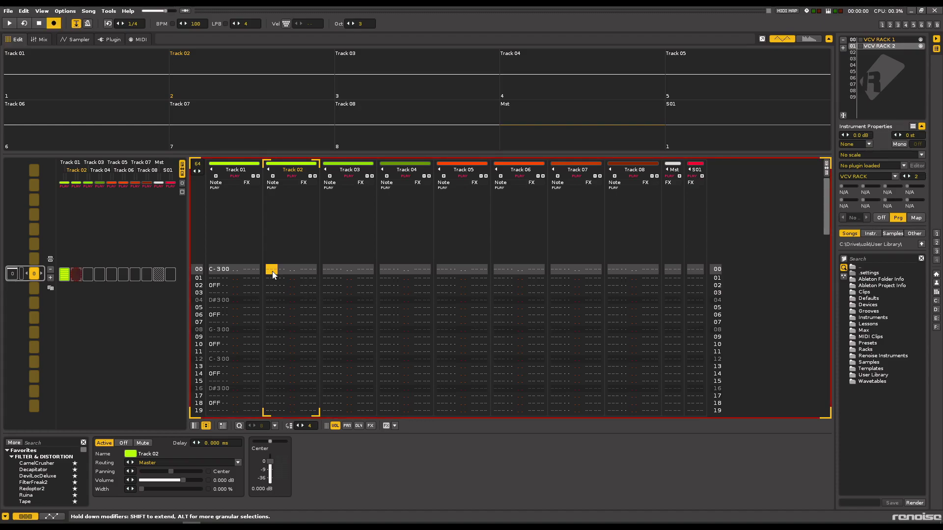
key("b")
key("d")
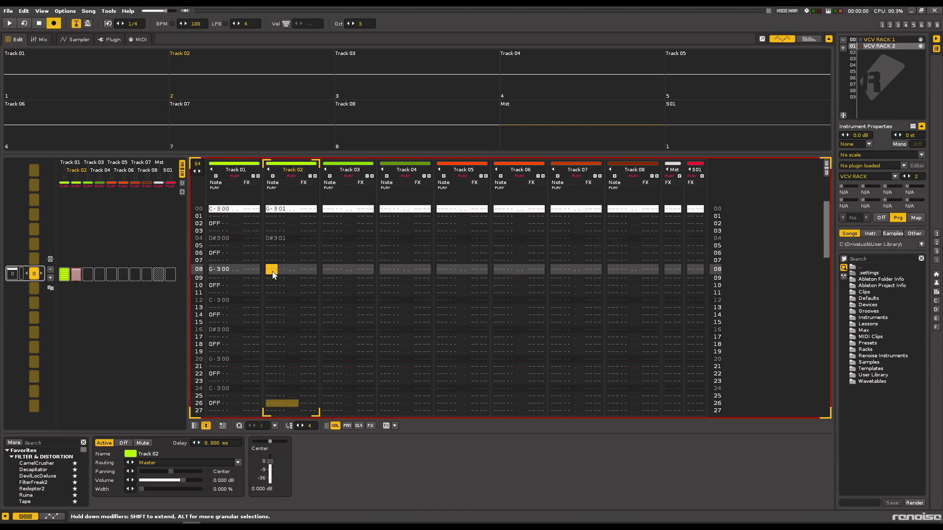
key("z")
key("b")
key("d")
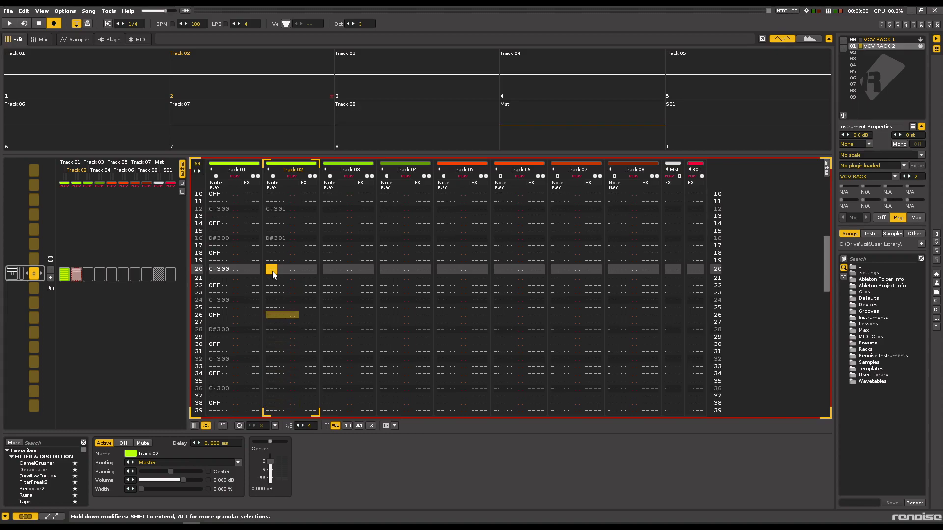
key("z")
key("b")
key("d")
key("z")
key("b")
key("d")
key("z")
Step: Rework the closing notes in Track 02 to C-3 at line 48, G-3 at line 52 and D#3 at line 56
scroll(273, 275, "down", 3)
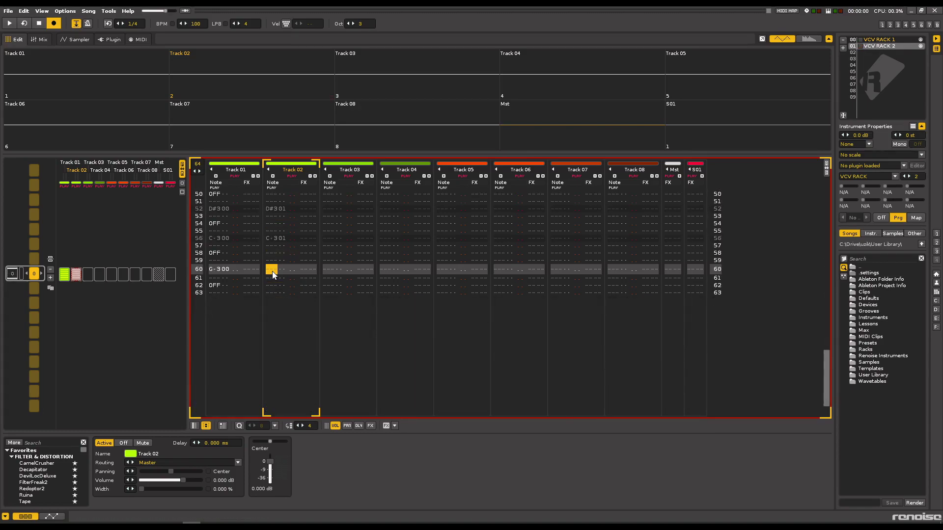
scroll(273, 275, "up", 1)
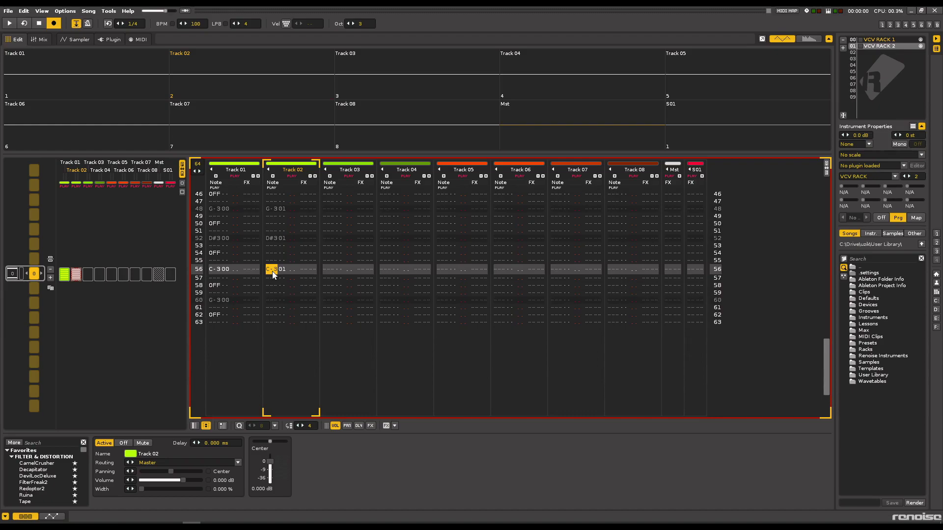
scroll(274, 275, "up", 2)
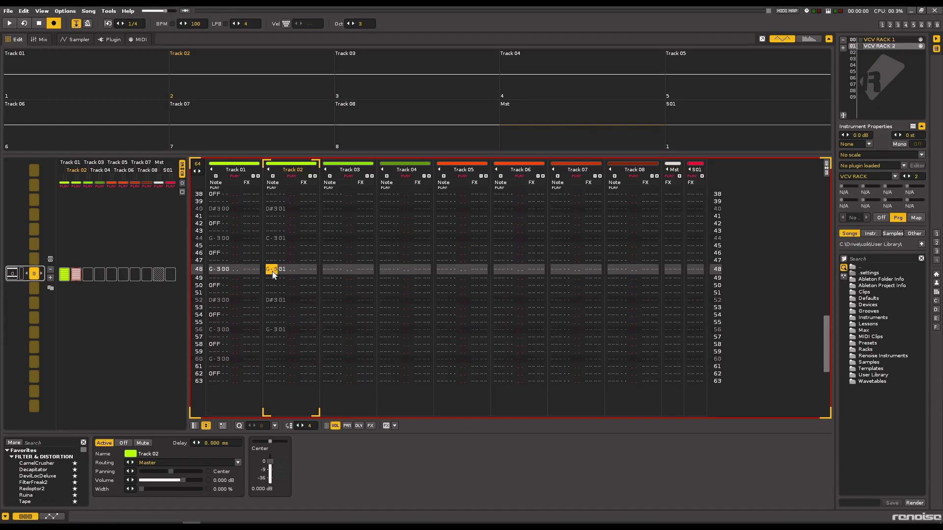
scroll(273, 275, "down", 1)
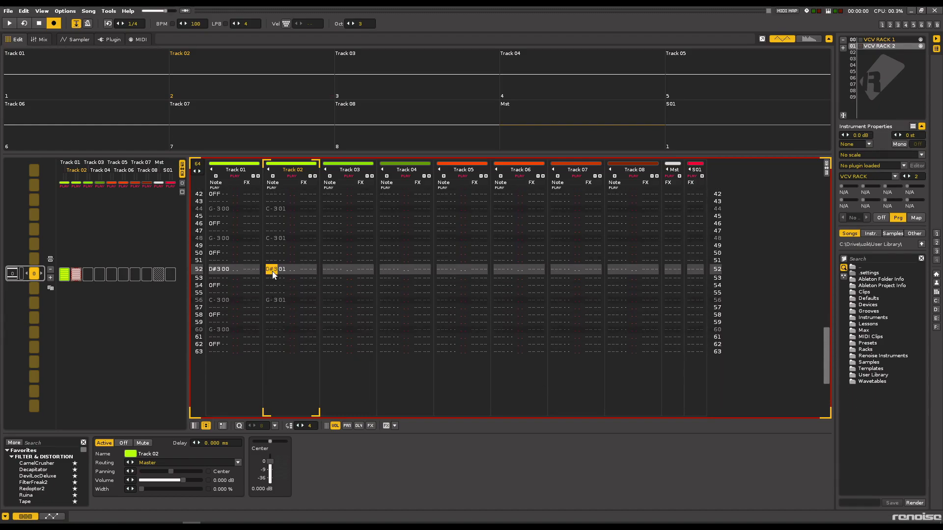
scroll(274, 275, "down", 1)
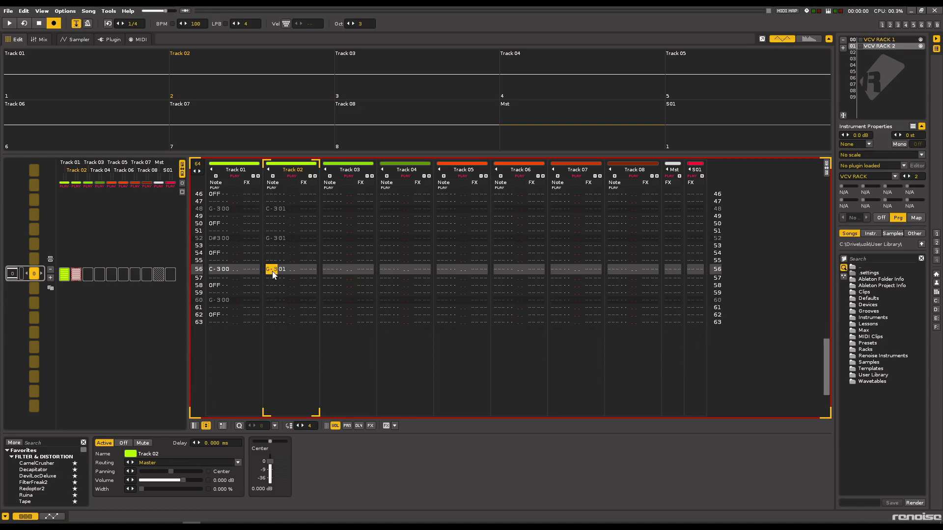
scroll(274, 275, "down", 1)
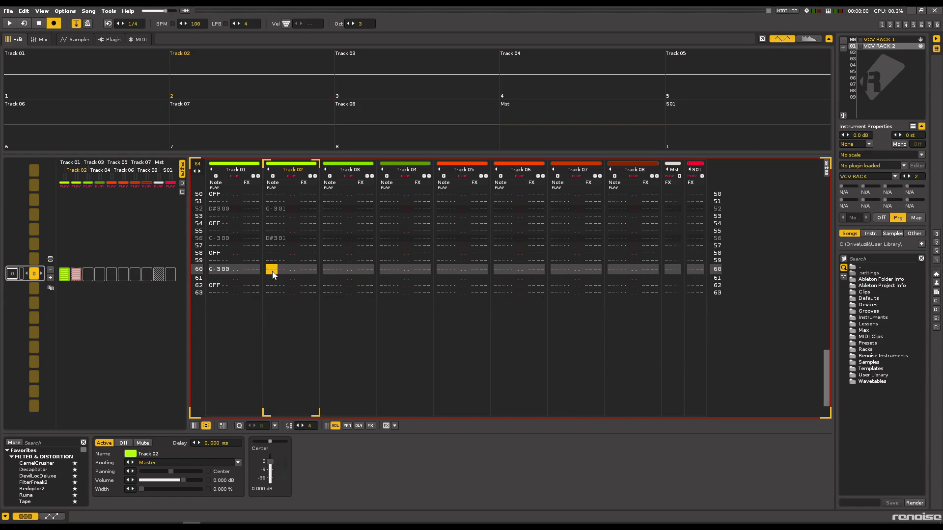
key("z")
Step: Enter note-offs in Track 02 every four lines starting at line 02, matching those in Track 01
key("Down")
key("Down")
key("a")
key("a")
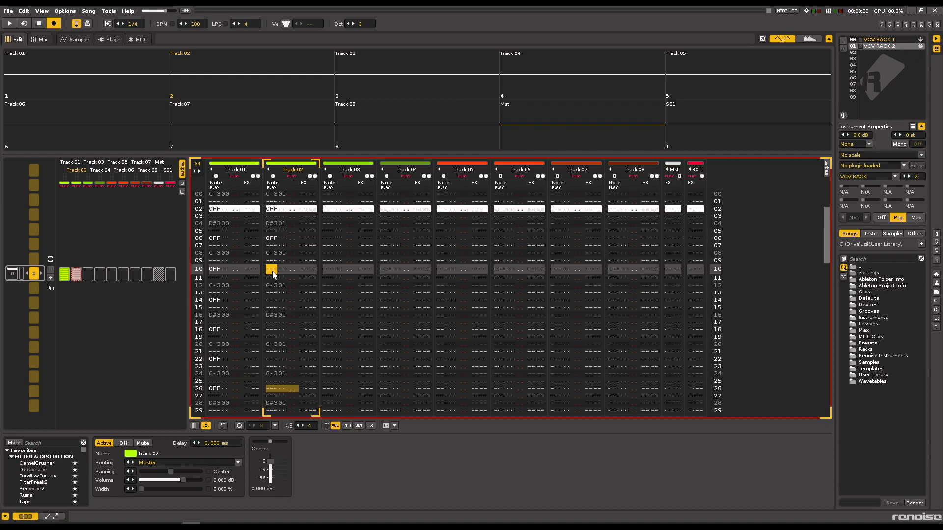
scroll(273, 275, "down", 10)
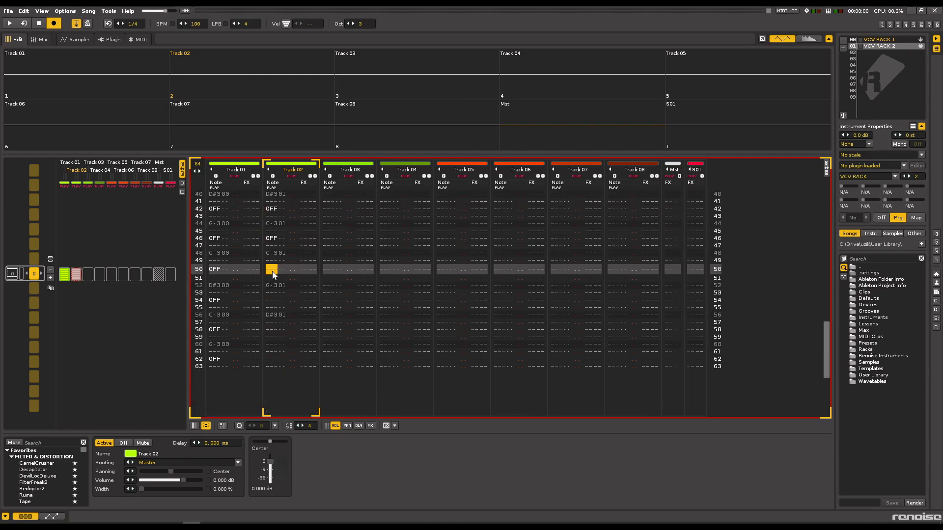
scroll(273, 275, "down", 3)
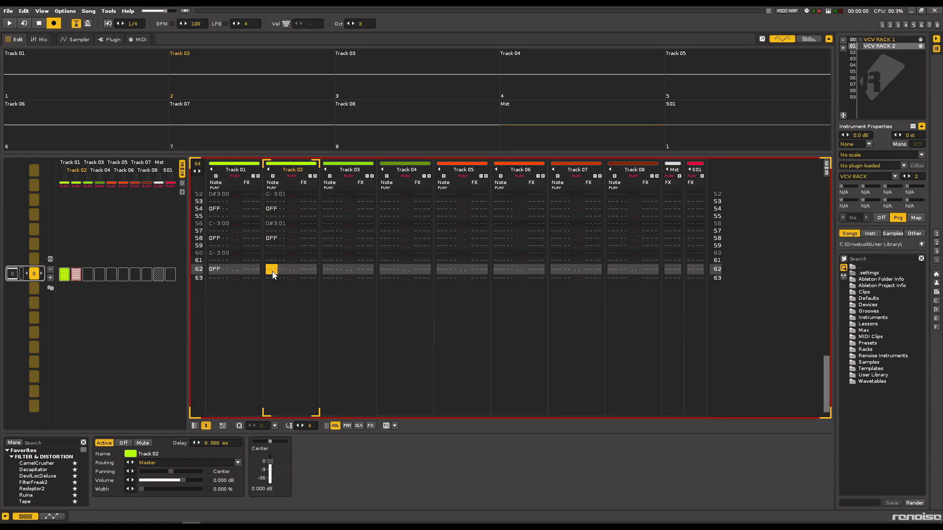
Step: Start playback in Renoise and balance the two Palettes in VCV Rack's mixer, lowering Gain 2 and setting Gain 1 to about 0.204
key("space")
key("alt+Tab")
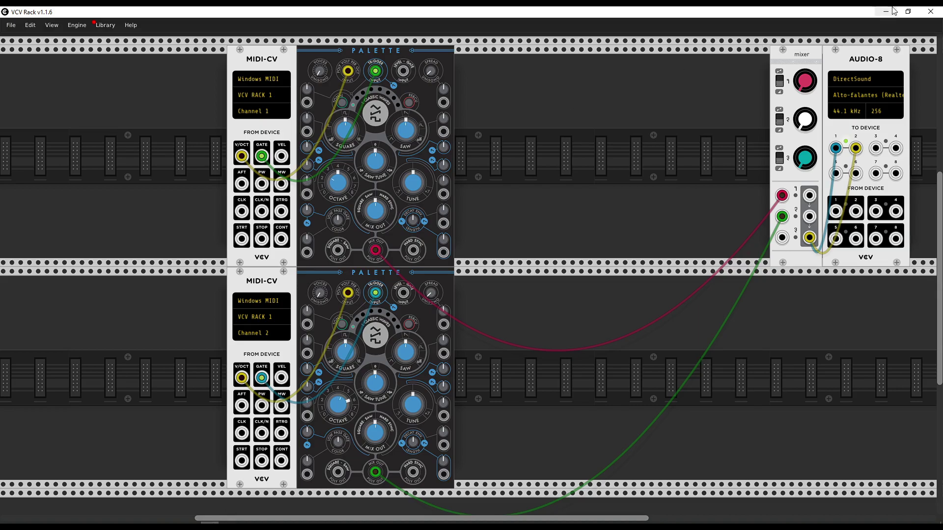
mouse_move(805, 122)
left_mouse_down()
mouse_move(805, 98)
mouse_move(807, 127)
left_mouse_up()
left_click(192, 523)
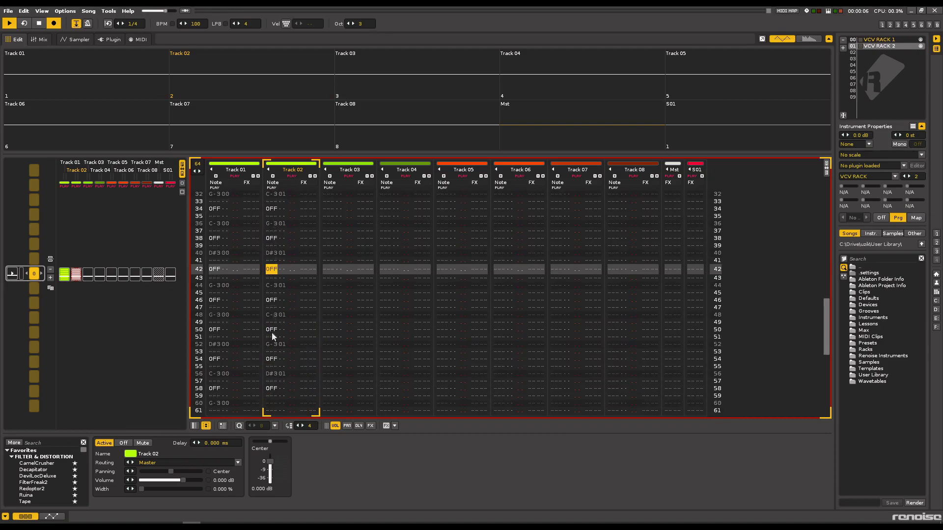
left_click(209, 524)
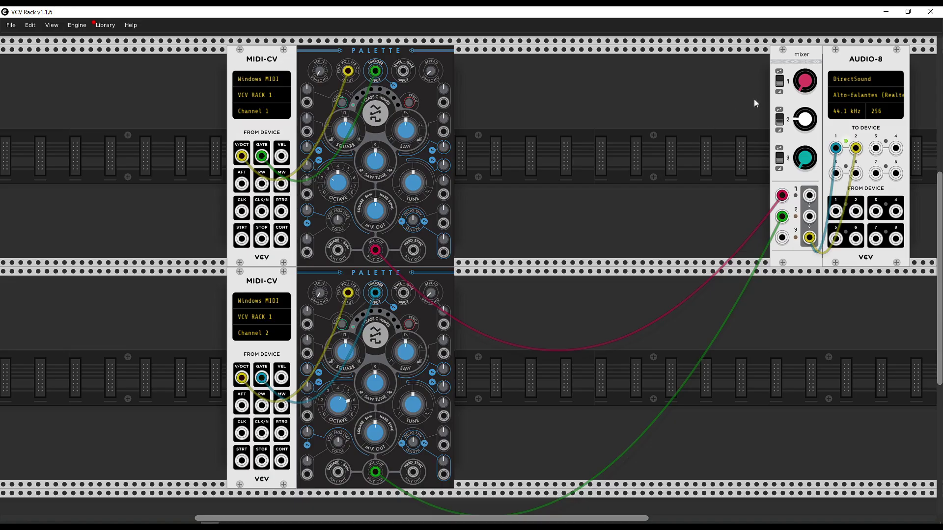
left_click_drag(804, 87, 805, 82)
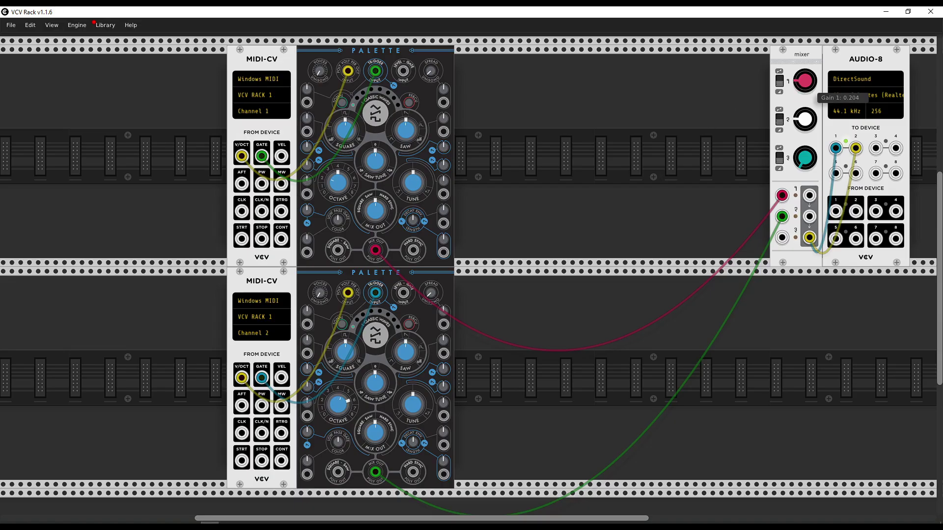
left_click(191, 523)
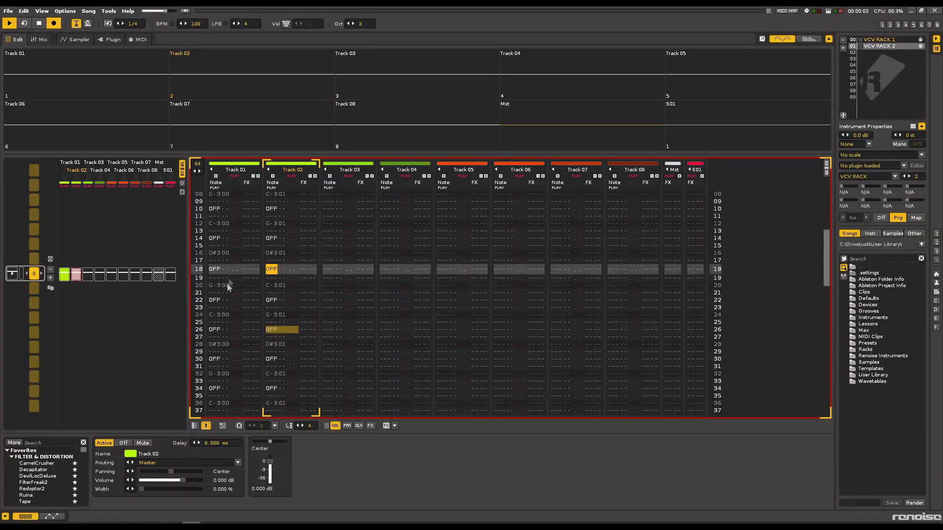
key("alt+Tab")
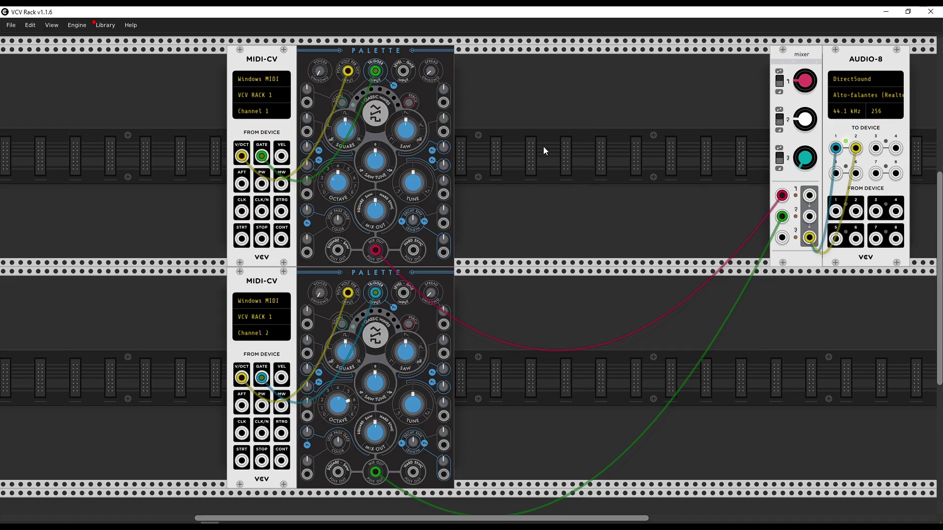
mouse_move(808, 123)
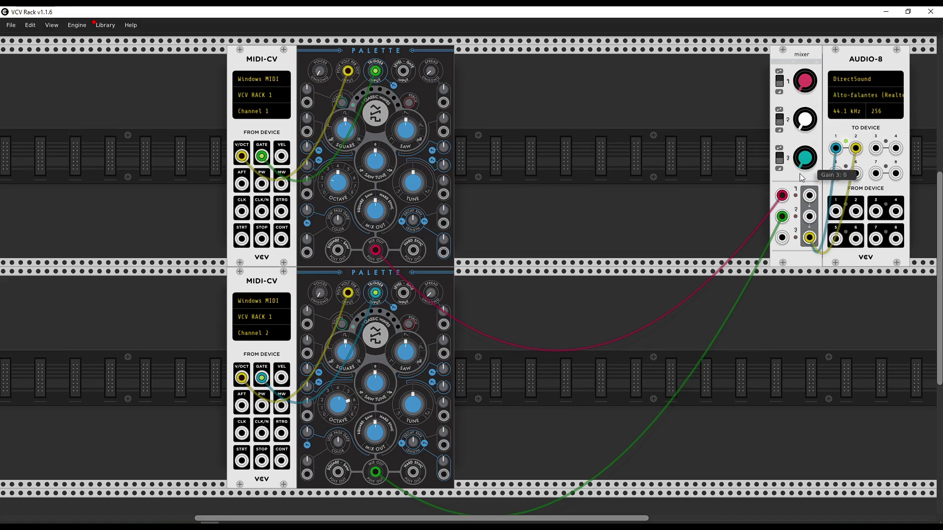
Step: Search the module browser for delay and place the pink-and-white Alright Devices Chronoblob beside the second Palette
right_click(528, 271)
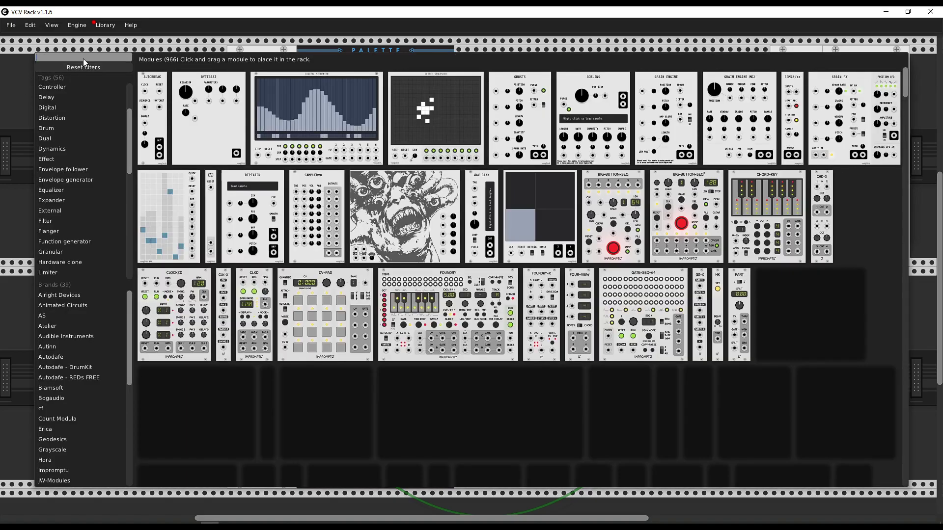
type("delay")
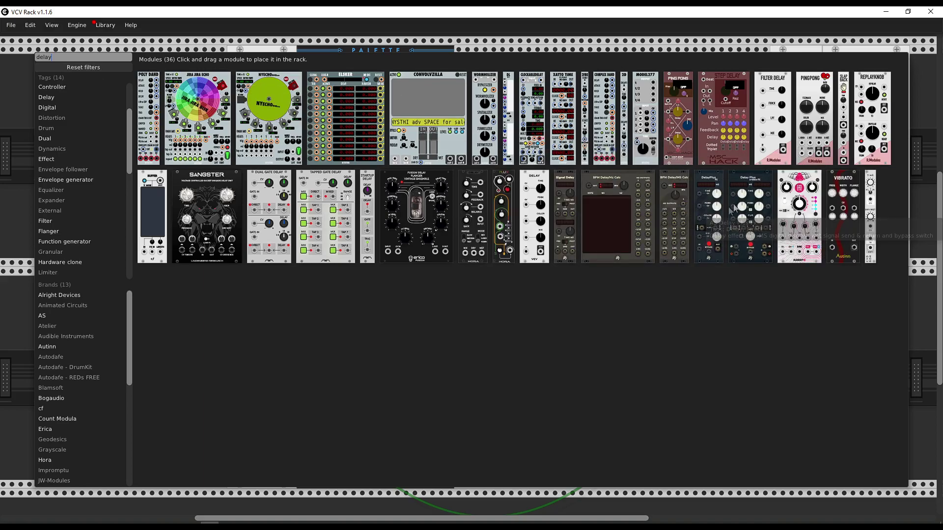
left_click_drag(800, 186, 506, 291)
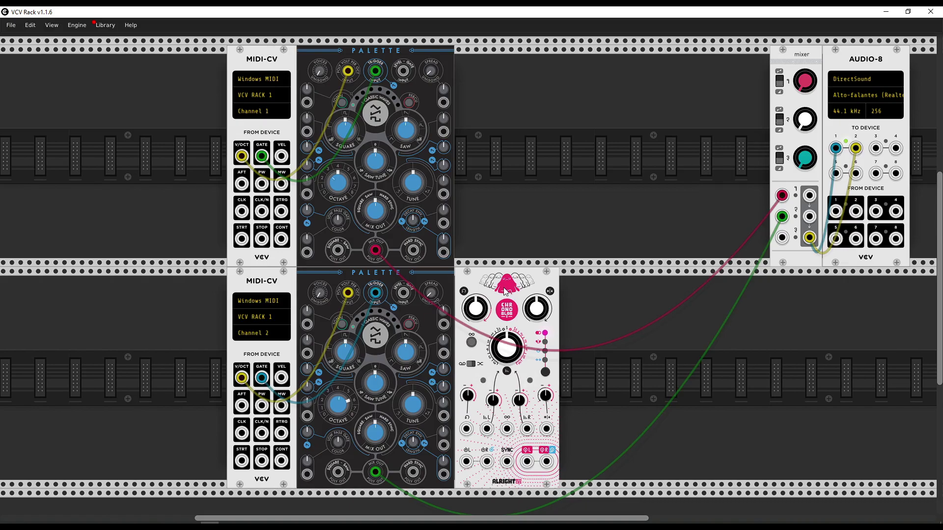
Step: Patch the second Palette's mix output through the delay's left channel into the mixer's third input, and raise the delay's mix knob
left_click_drag(471, 463, 375, 472)
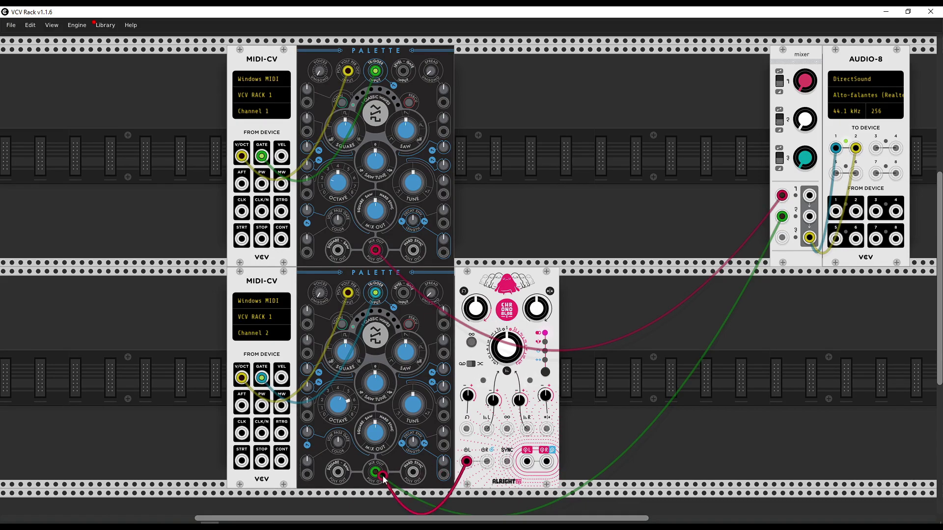
left_click_drag(526, 462, 782, 238)
left_click_drag(533, 310, 533, 148)
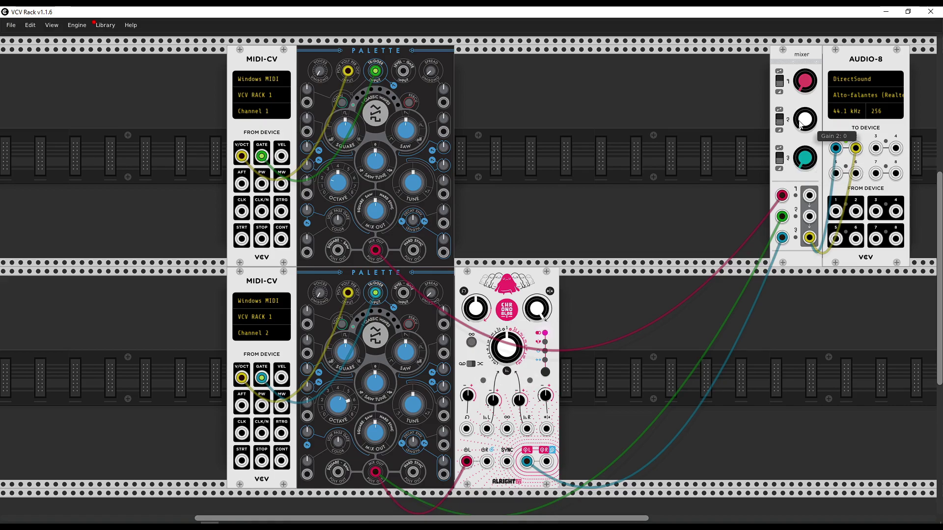
Step: Set the mixer's Gain 2 to about 0.171 and raise Gain 3 to blend in the delayed signal
left_click_drag(805, 123, 806, 111)
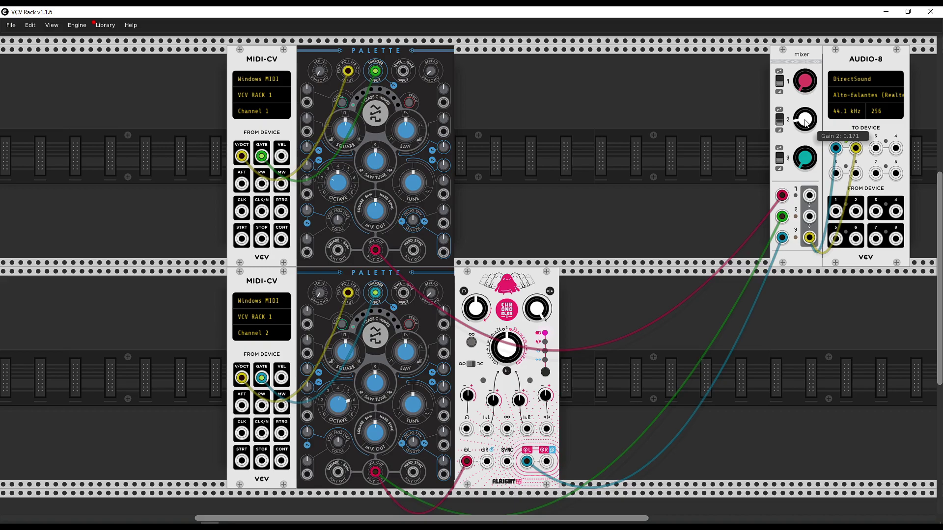
left_click_drag(506, 461, 521, 216)
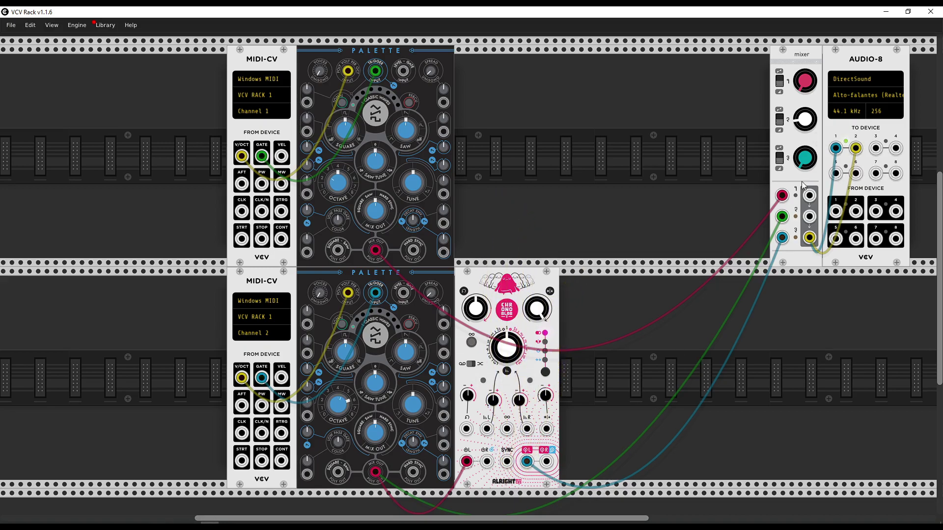
left_click_drag(804, 162, 804, 157)
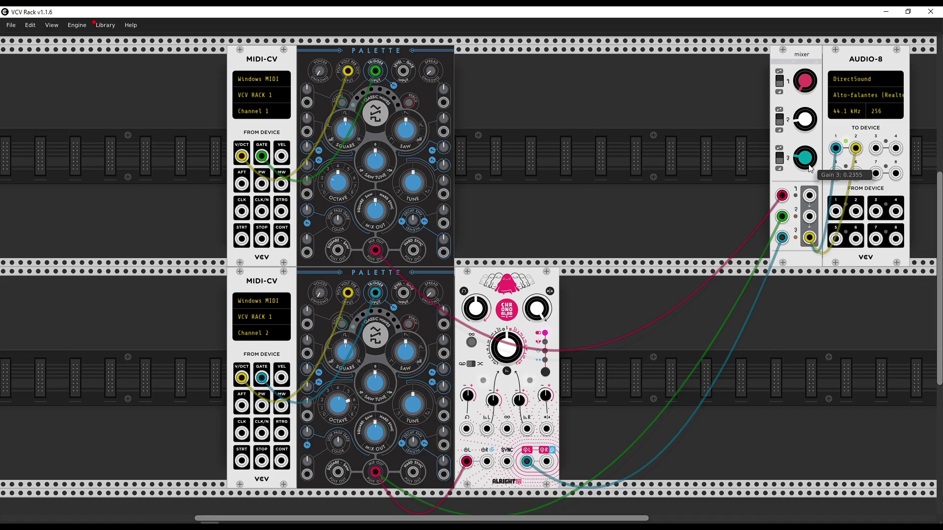
left_click_drag(805, 157, 805, 160)
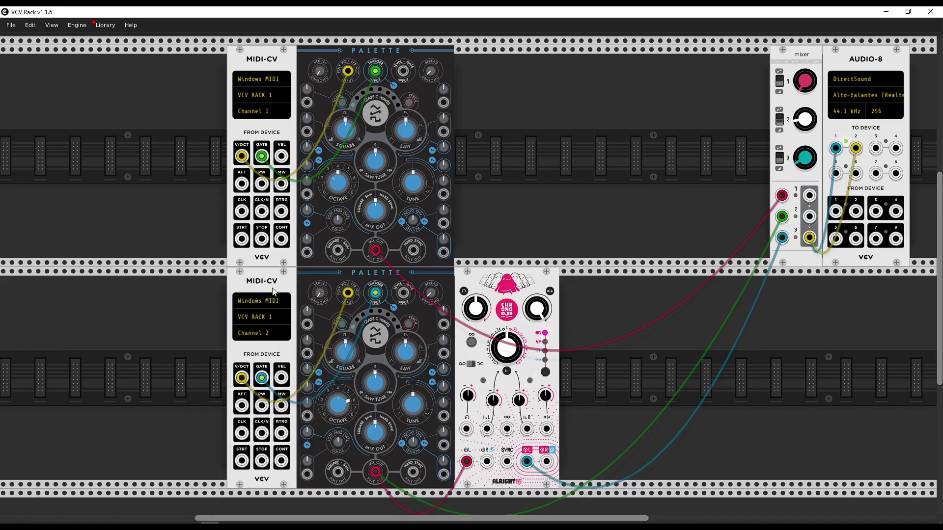
Step: Patch the second MIDI-CV's CLK/N output to the delay's SYNC input and adjust the Delay Time knob
left_click_drag(242, 432, 260, 440)
left_click_drag(241, 432, 507, 463)
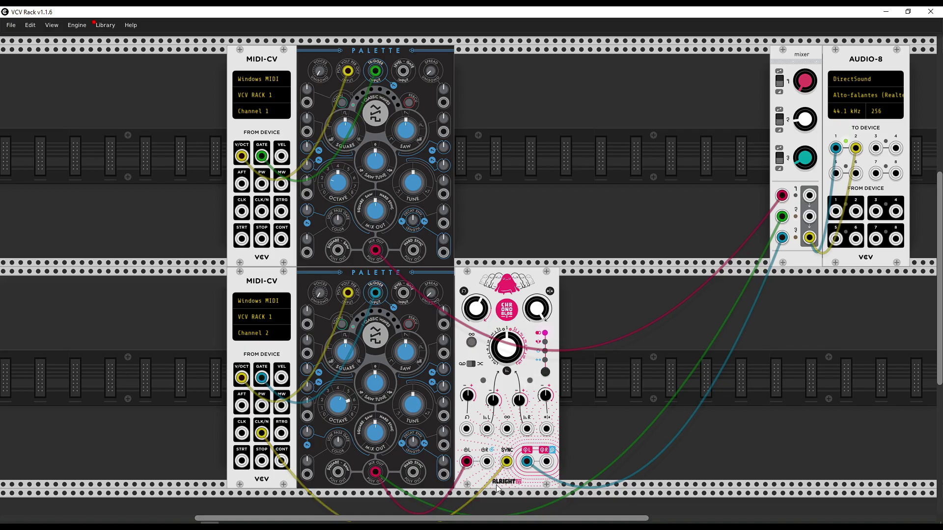
left_click_drag(513, 360, 513, 355)
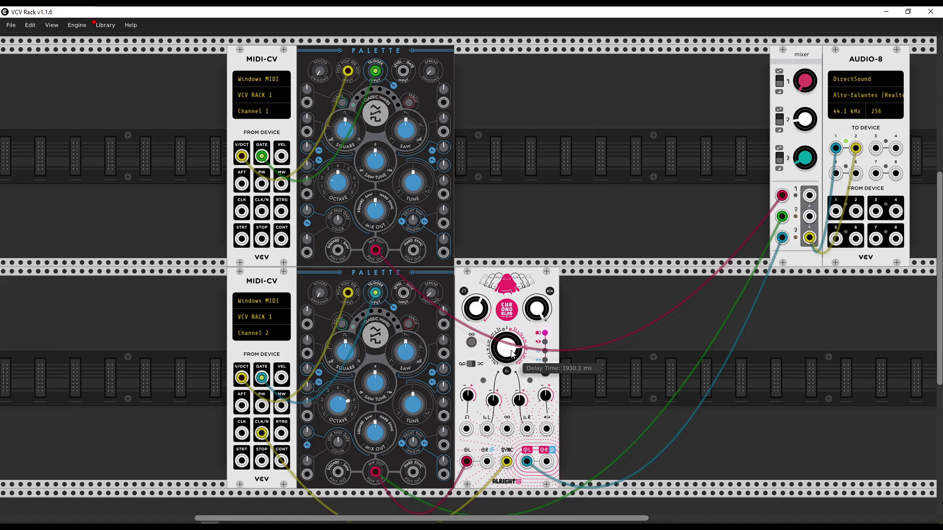
left_click_drag(512, 353, 512, 350)
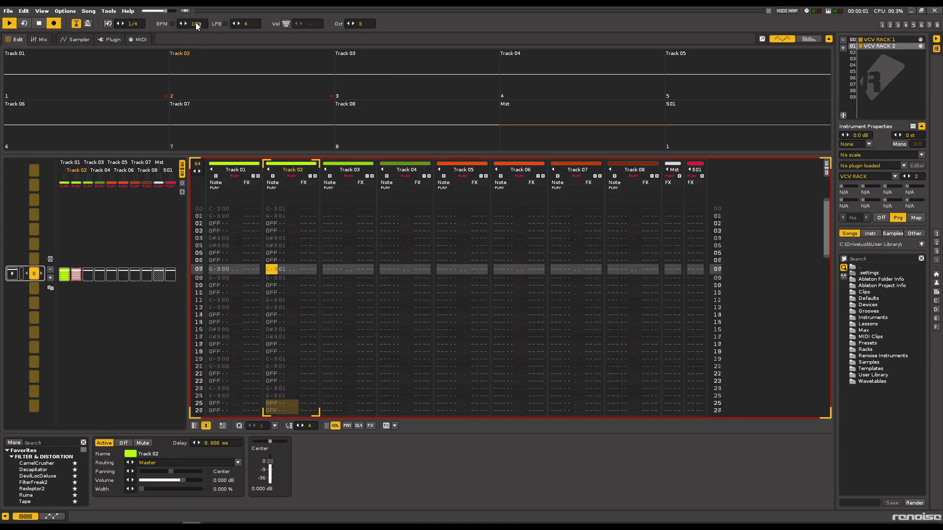
Step: In Renoise, lower the song's BPM while the pattern plays
left_click_drag(195, 23, 195, 45)
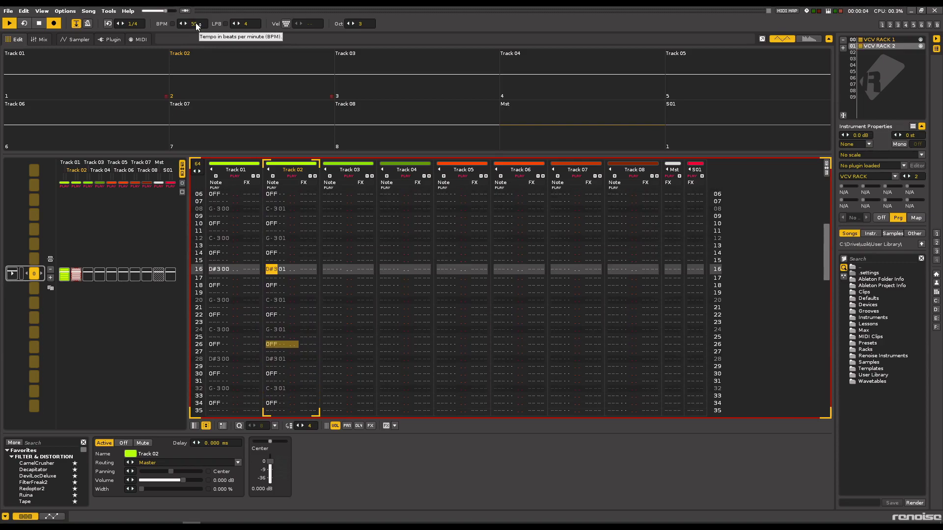